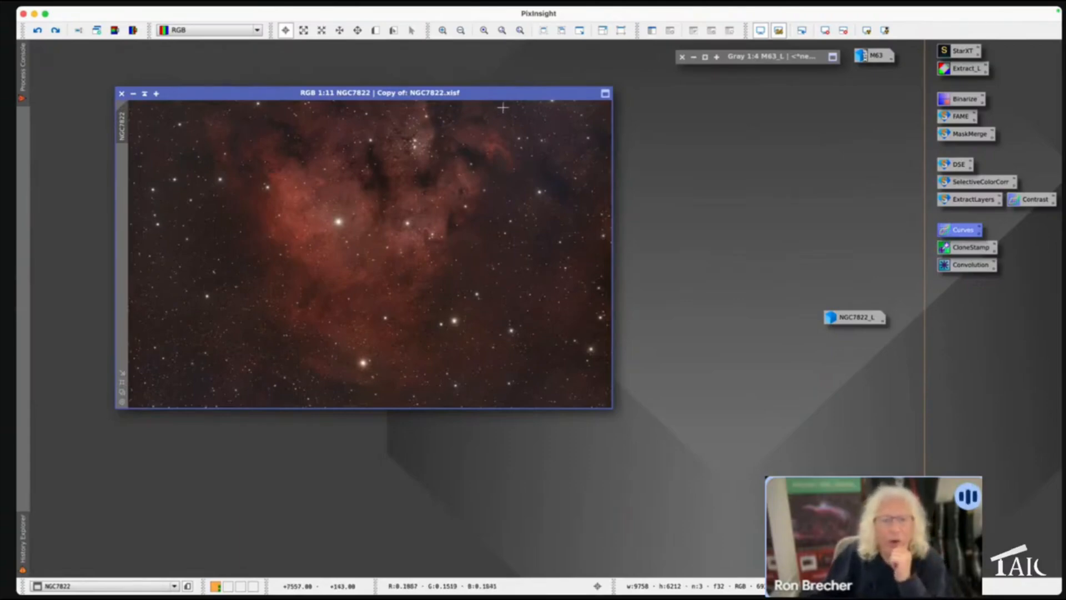
# Bend the RGB/K curve steeply upward in Curves with a live preview, then dismiss the preview.
pyautogui.doubleClick(961, 229)
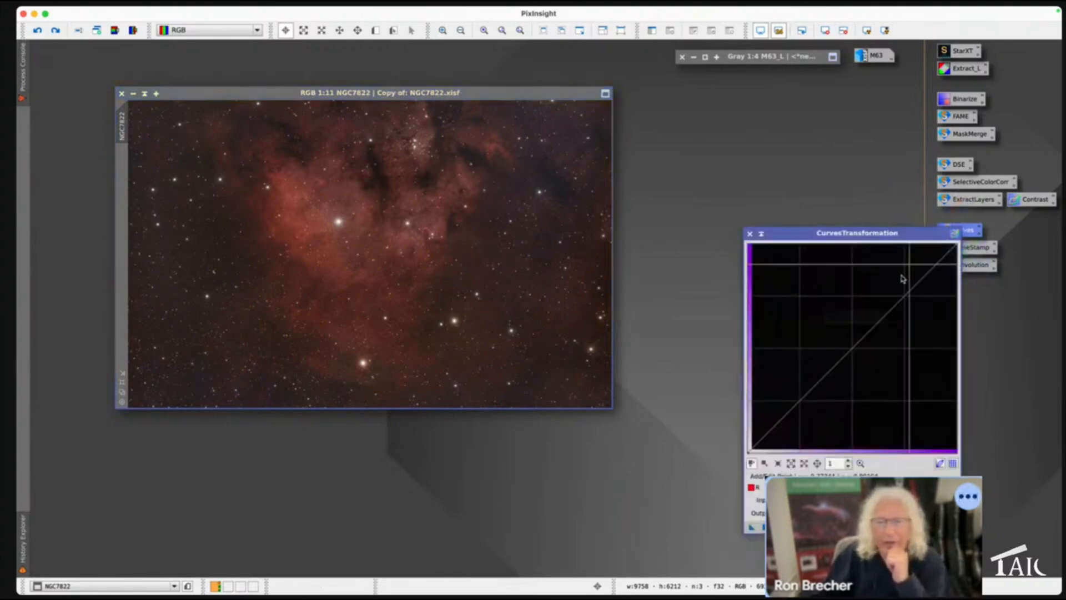
pyautogui.click(754, 487)
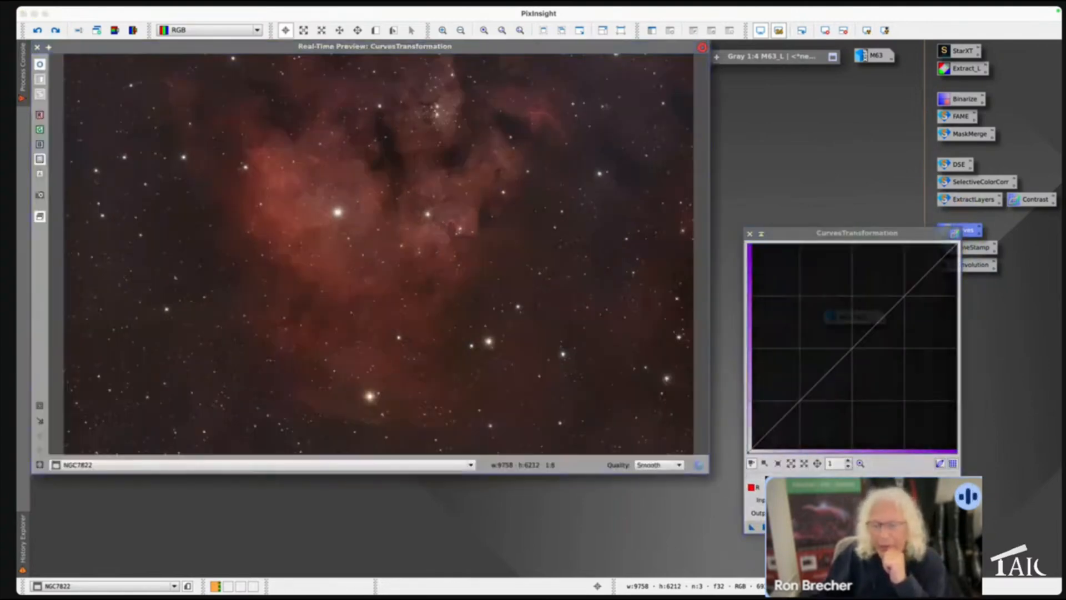
pyautogui.moveTo(854, 351); pyautogui.dragTo(796, 316)
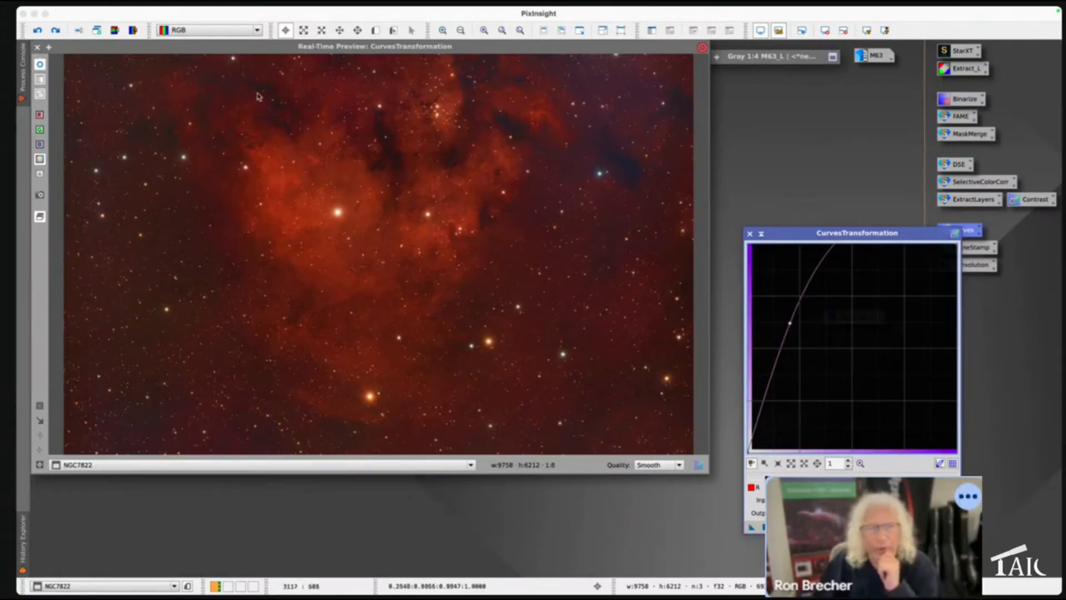
pyautogui.click(38, 49)
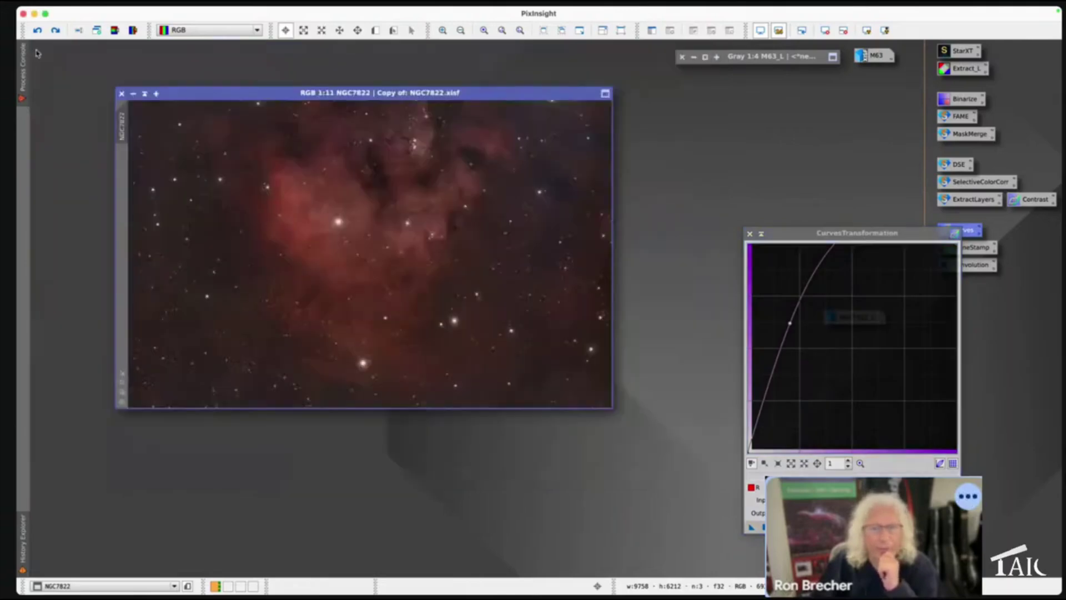
# Close Curves and launch the FAME mask-editor script in the global context, maximized.
pyautogui.click(751, 233)
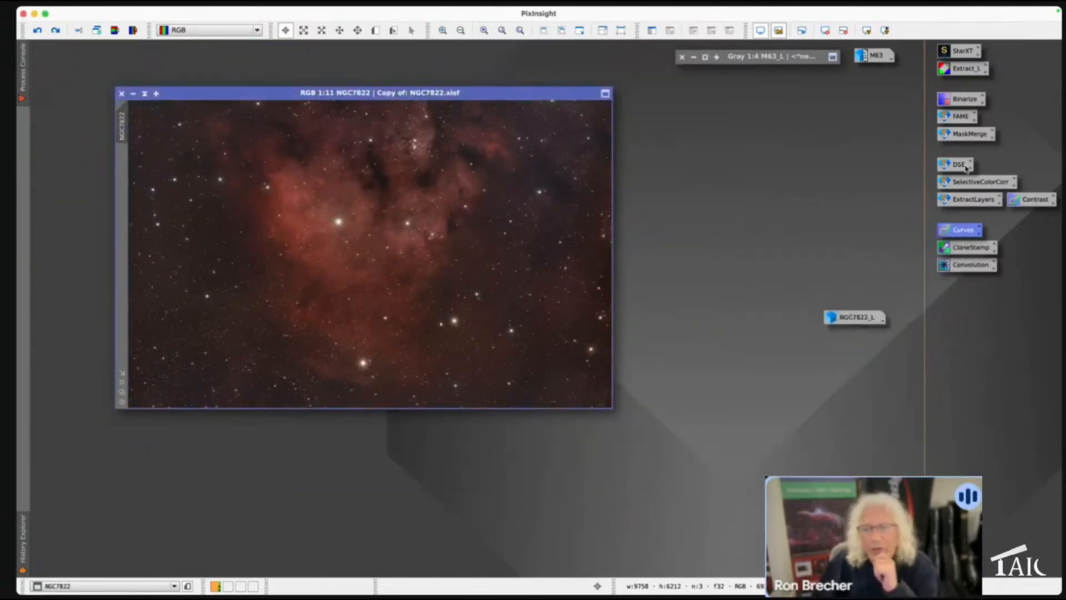
pyautogui.rightClick(950, 119)
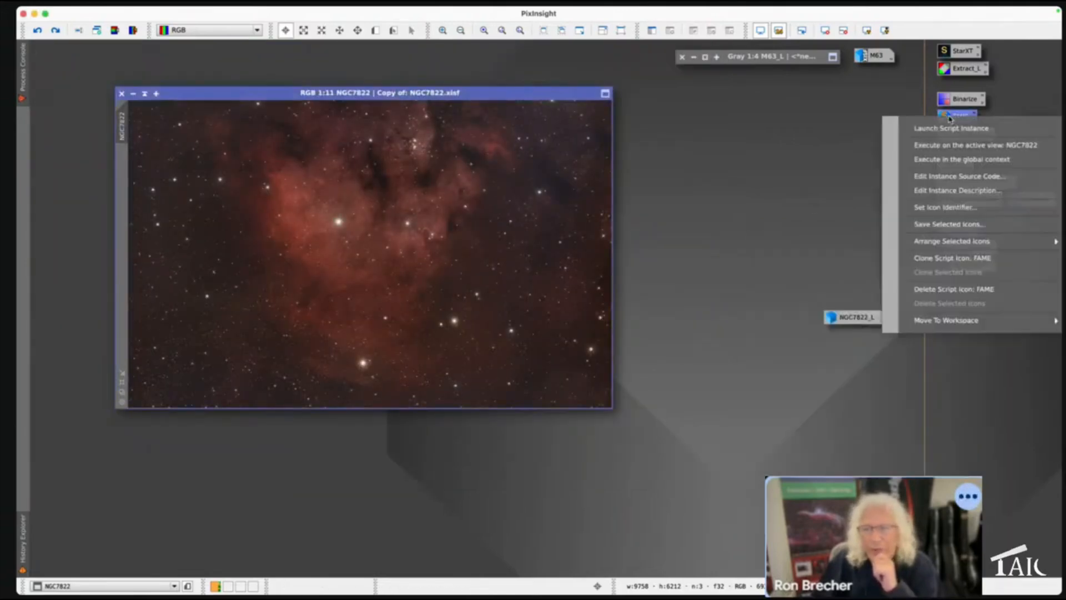
pyautogui.click(944, 160)
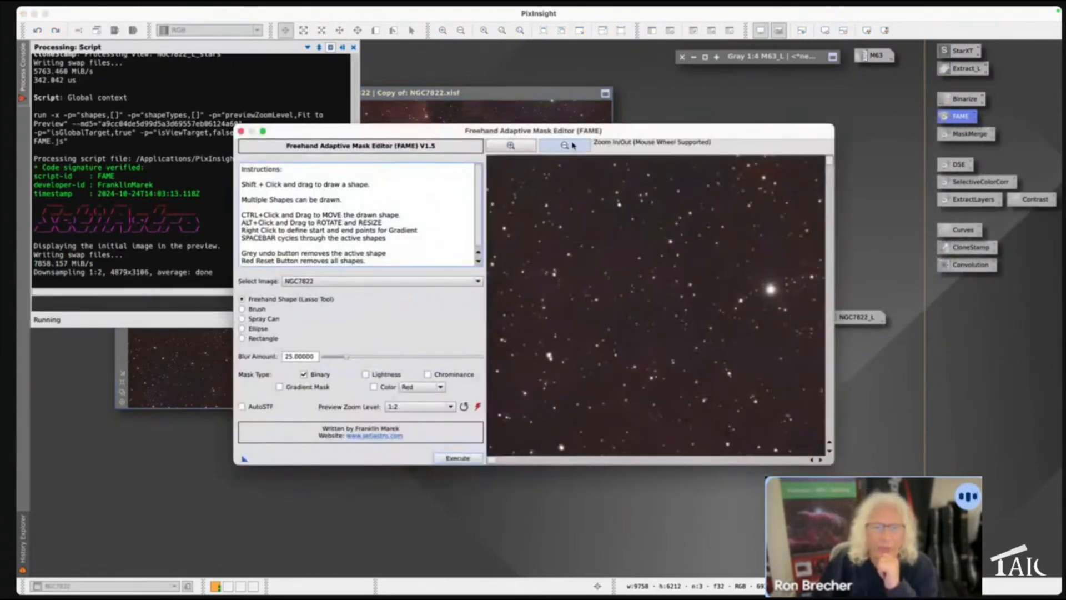
pyautogui.click(265, 132)
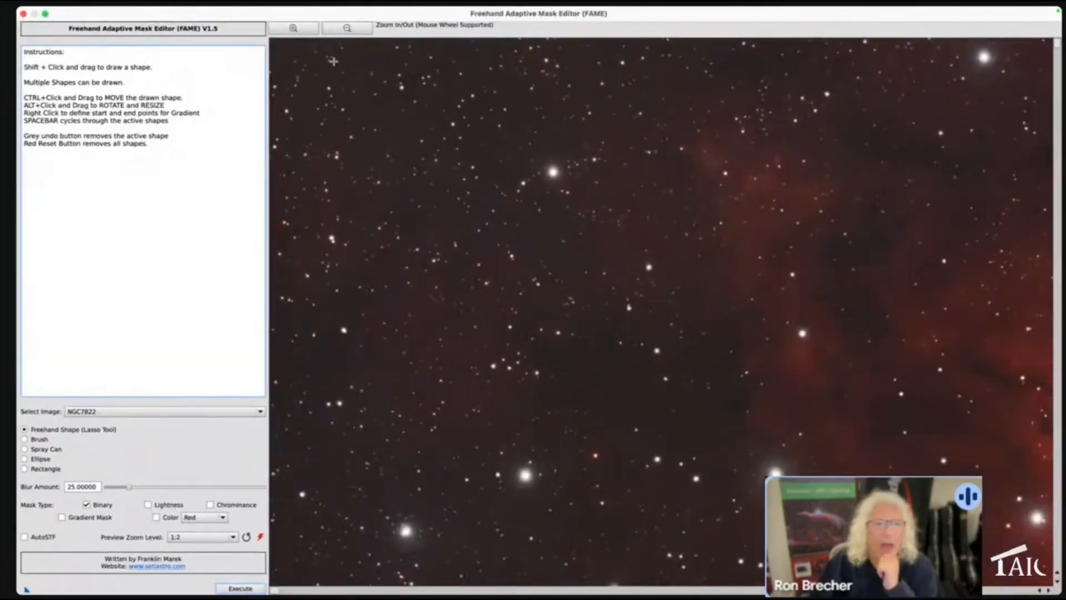
# Zoom the FAME preview out three times, then close the mask editor.
pyautogui.click(349, 27)
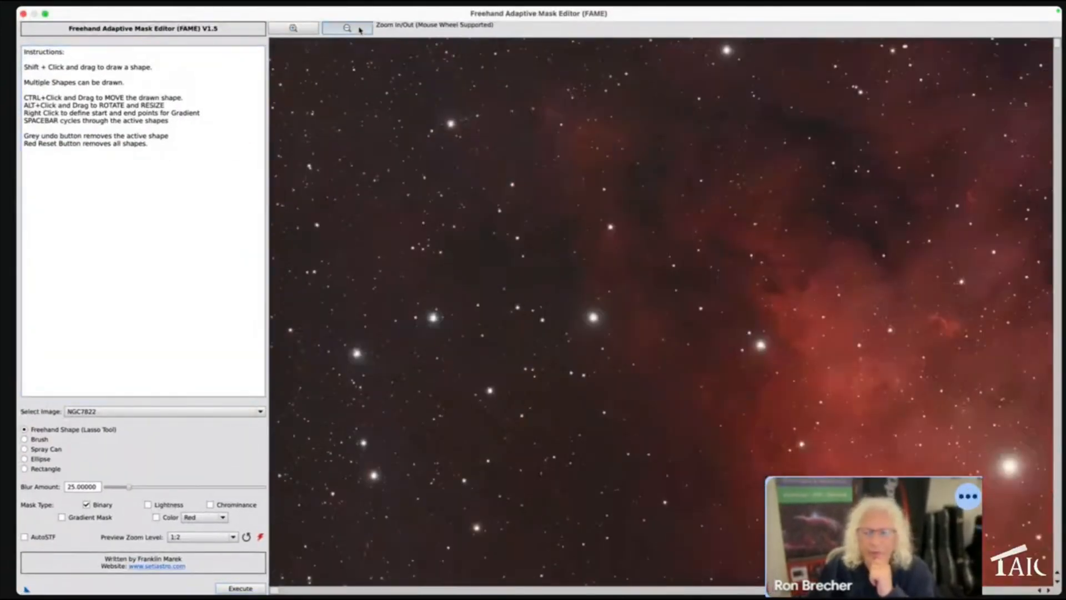
pyautogui.click(360, 27)
pyautogui.click(360, 28)
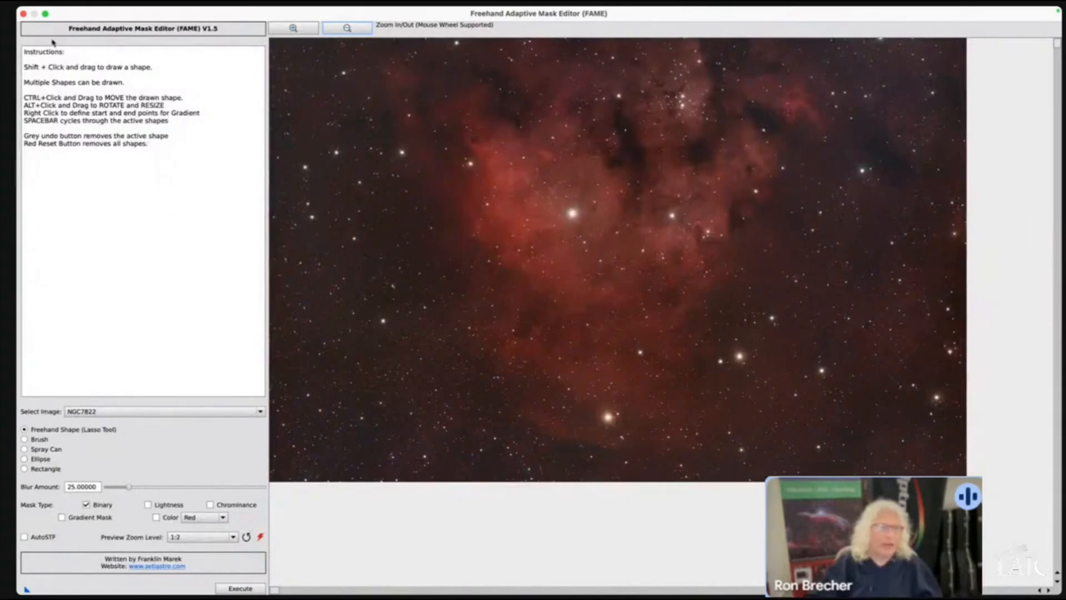
pyautogui.click(25, 14)
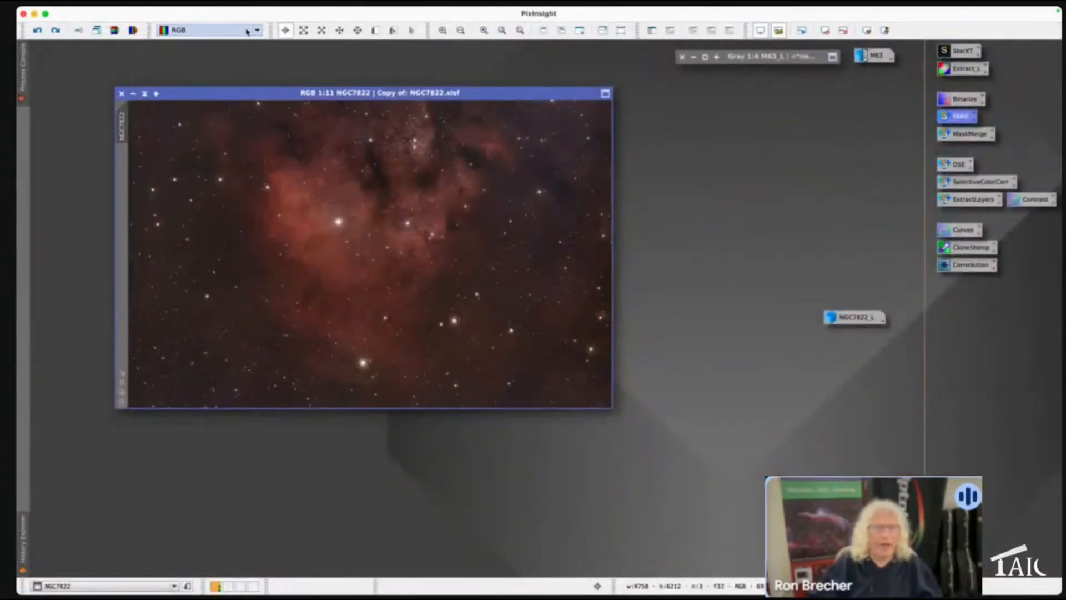
# Apply the steep curve to NGC7822 via a New Instance from Process > IntensityTransformations > CurvesTransformation.
pyautogui.click(276, 13)
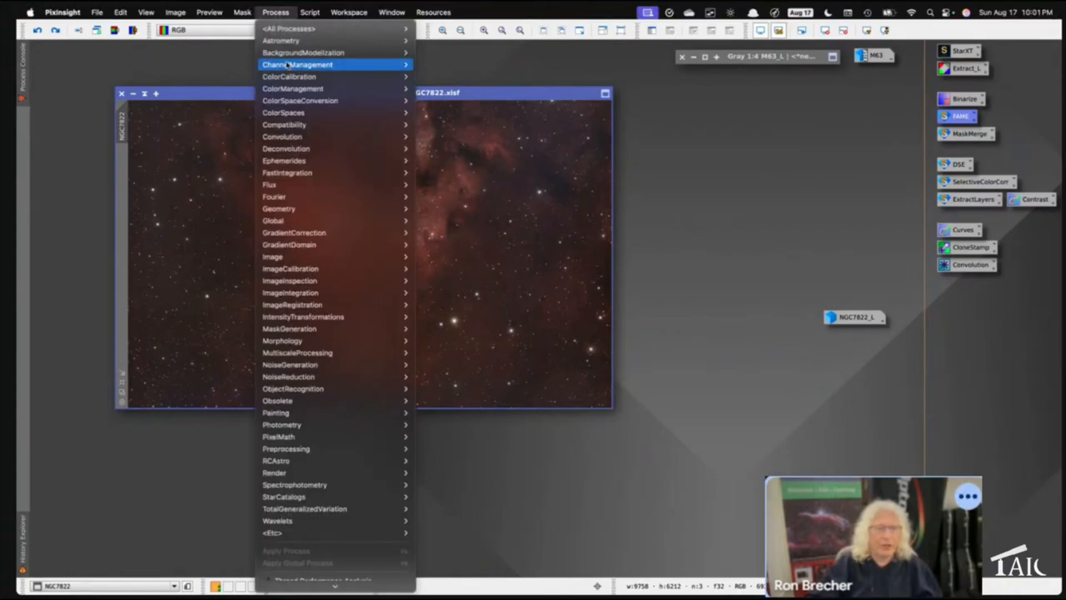
pyautogui.moveTo(303, 316)
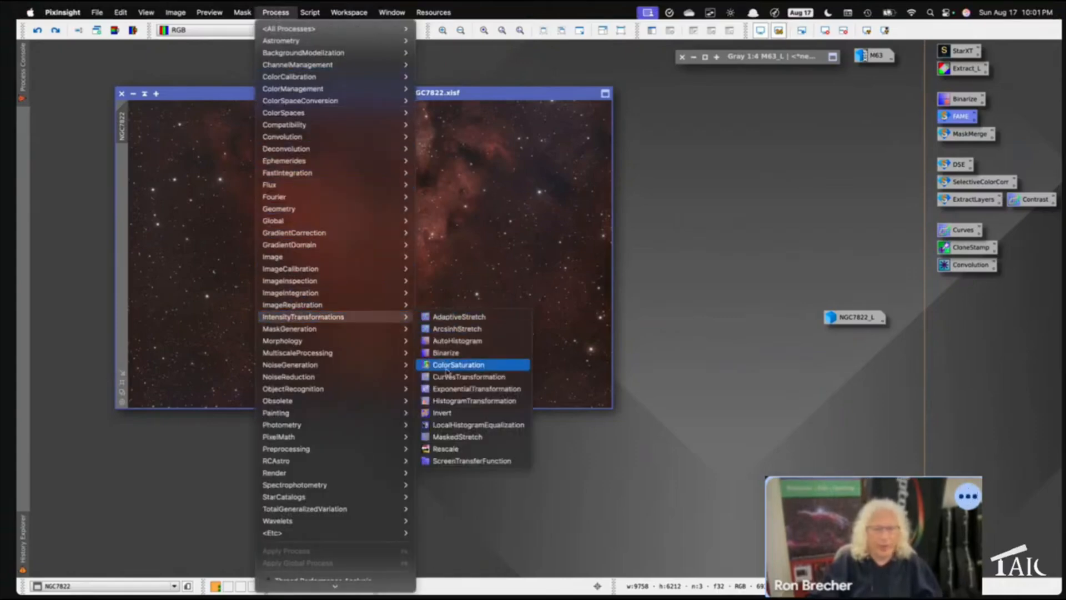
pyautogui.click(468, 377)
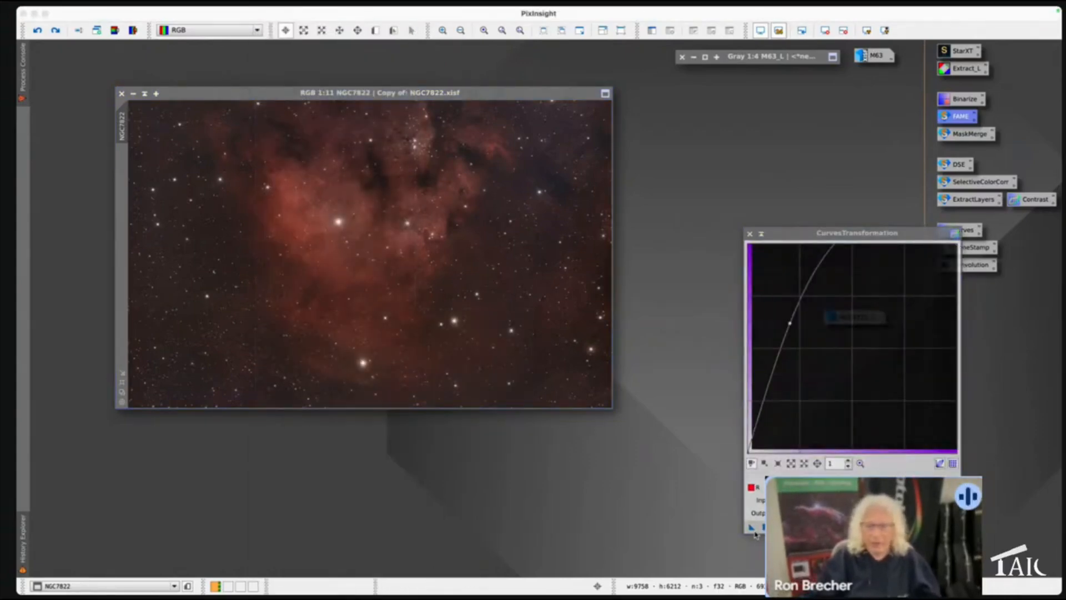
pyautogui.moveTo(753, 531); pyautogui.dragTo(400, 288)
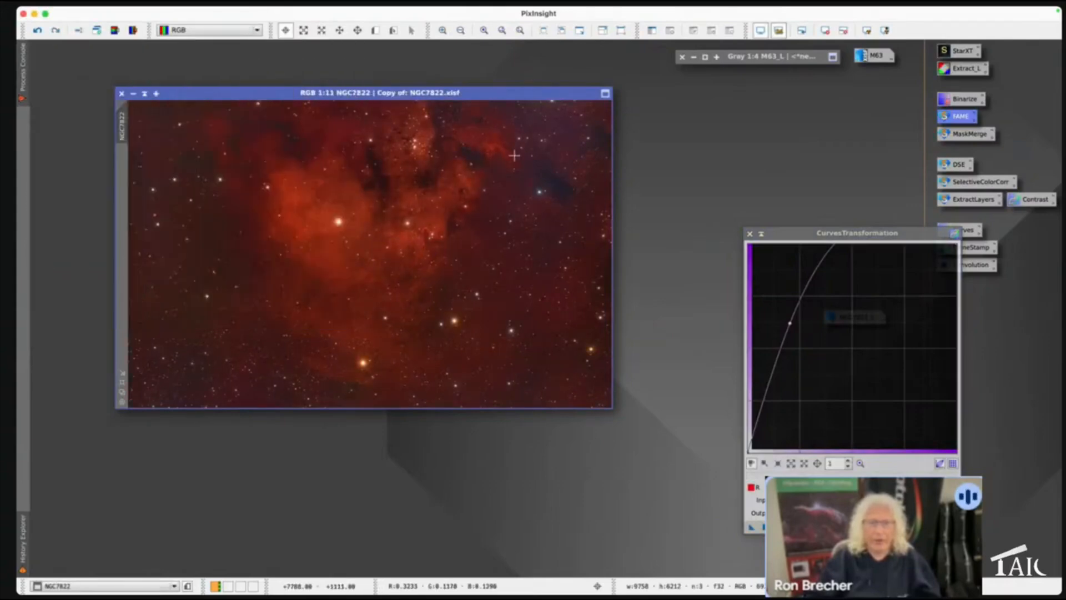
pyautogui.click(751, 234)
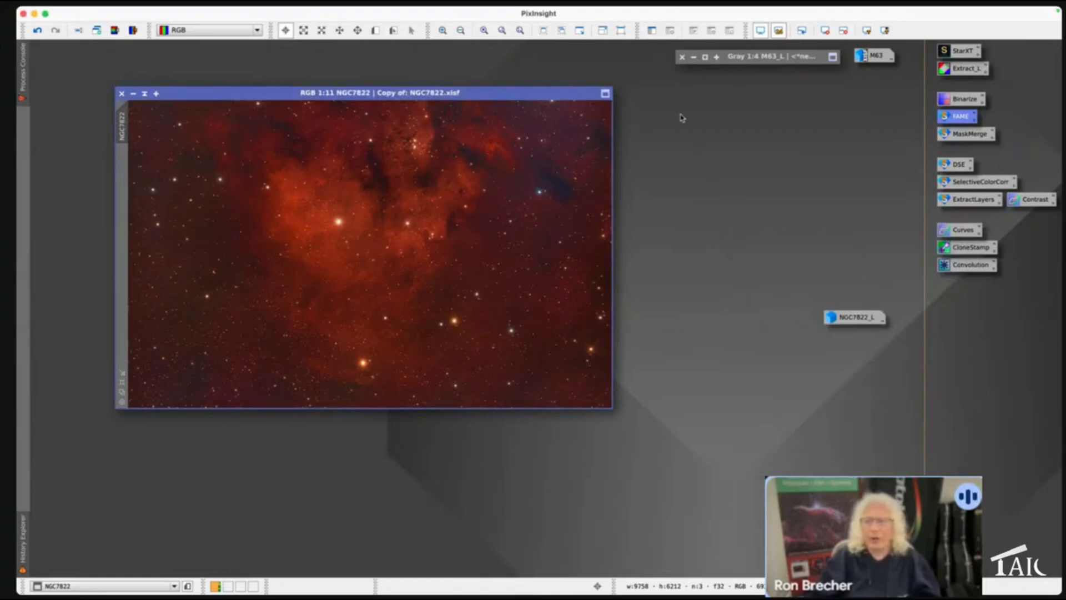
pyautogui.rightClick(959, 119)
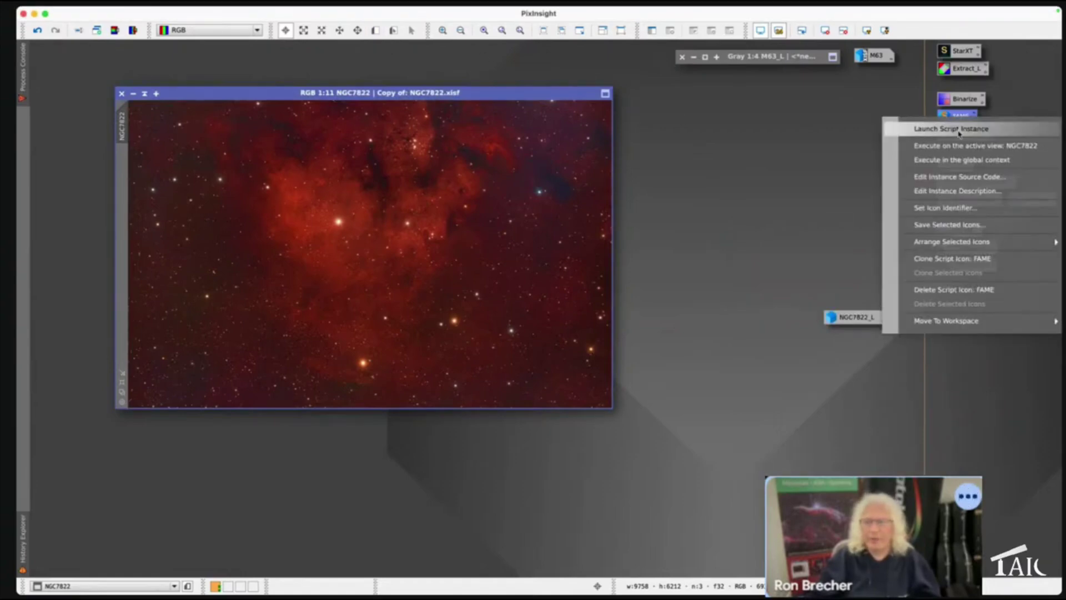
# Relaunch FAME, zoom its preview in twice and start outlining the upper-right purplish patch.
pyautogui.click(957, 162)
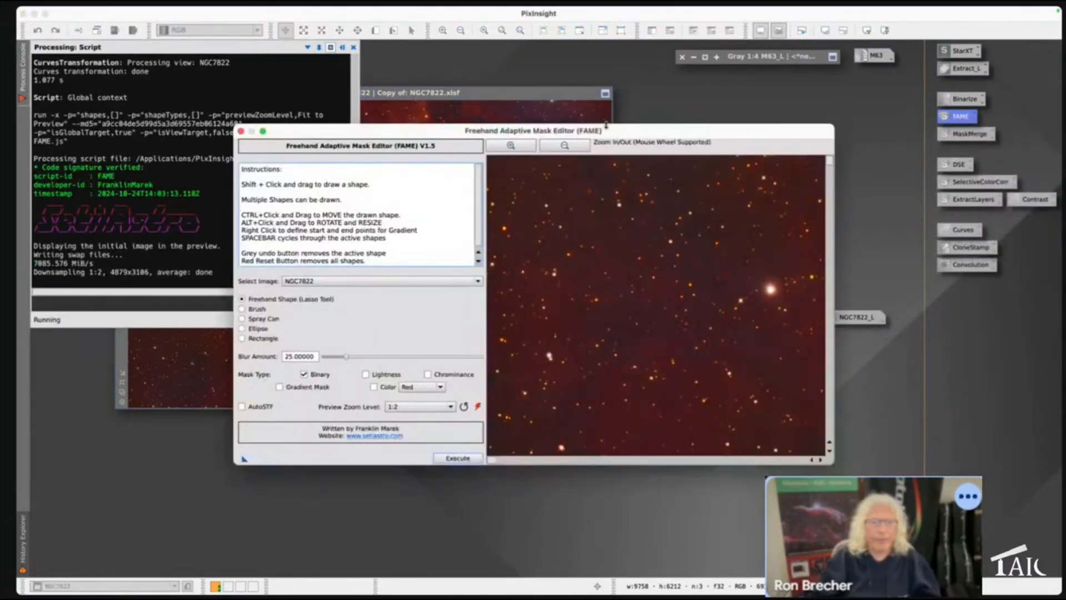
pyautogui.click(565, 145)
pyautogui.click(565, 145)
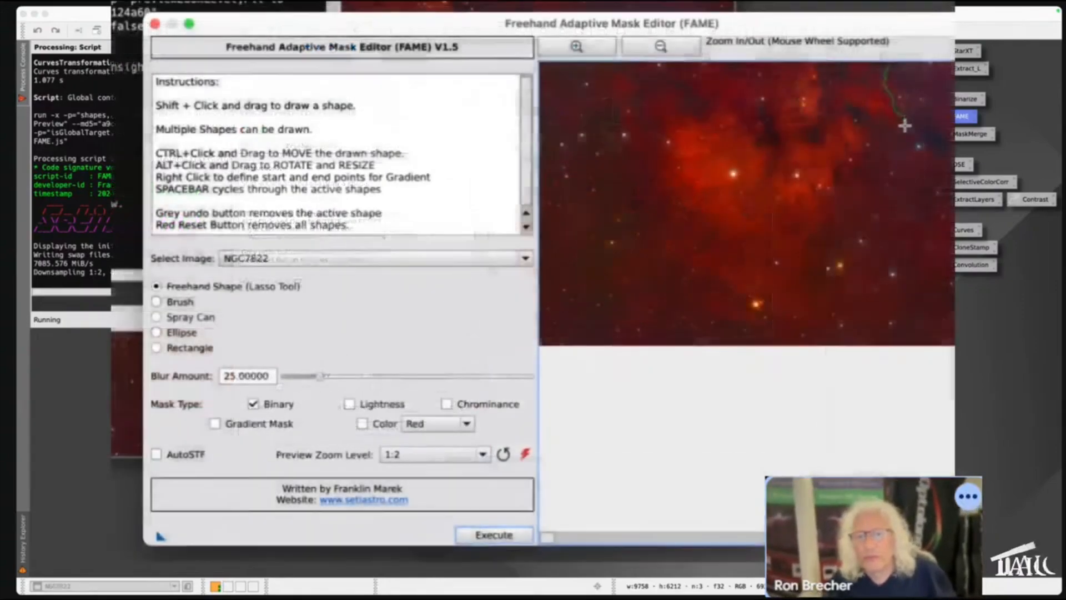
pyautogui.moveTo(904, 125)
pyautogui.mouseDown()
pyautogui.moveTo(935, 160)
pyautogui.moveTo(949, 146)
pyautogui.mouseUp()
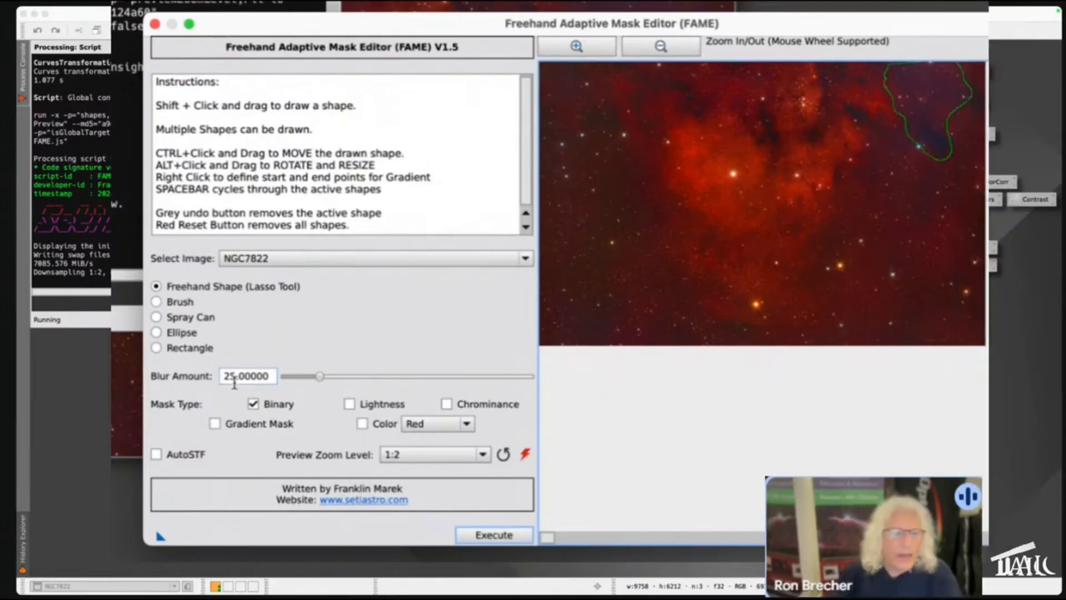
# Raise the FAME mask Blur Amount slider to 51.
pyautogui.moveTo(322, 377); pyautogui.dragTo(352, 381)
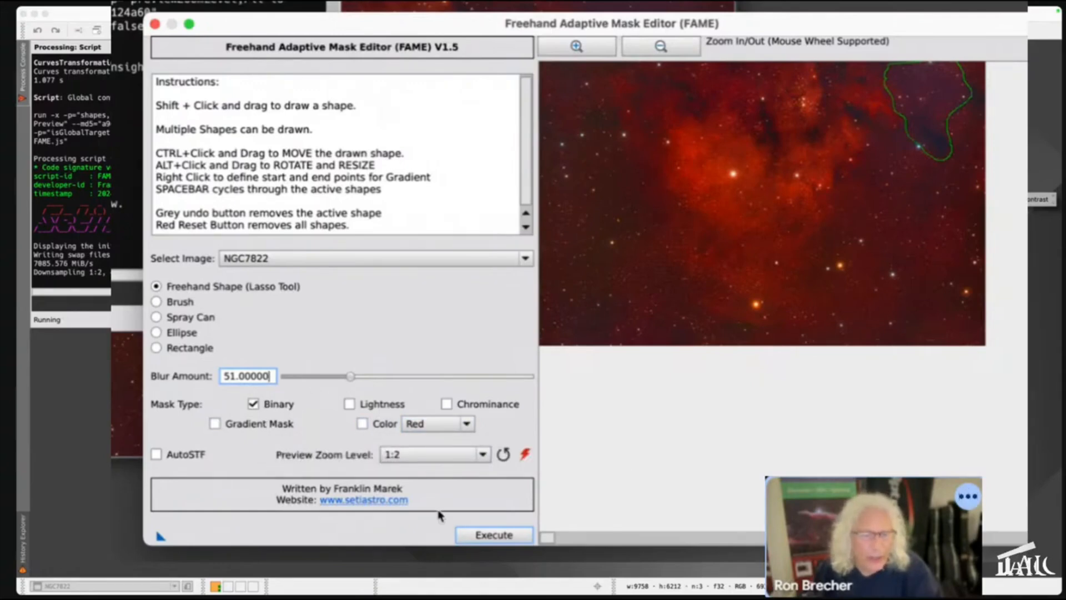
# Execute FAME to create the NGC7822_FAME_Mask_bin image and close the editor.
pyautogui.click(493, 536)
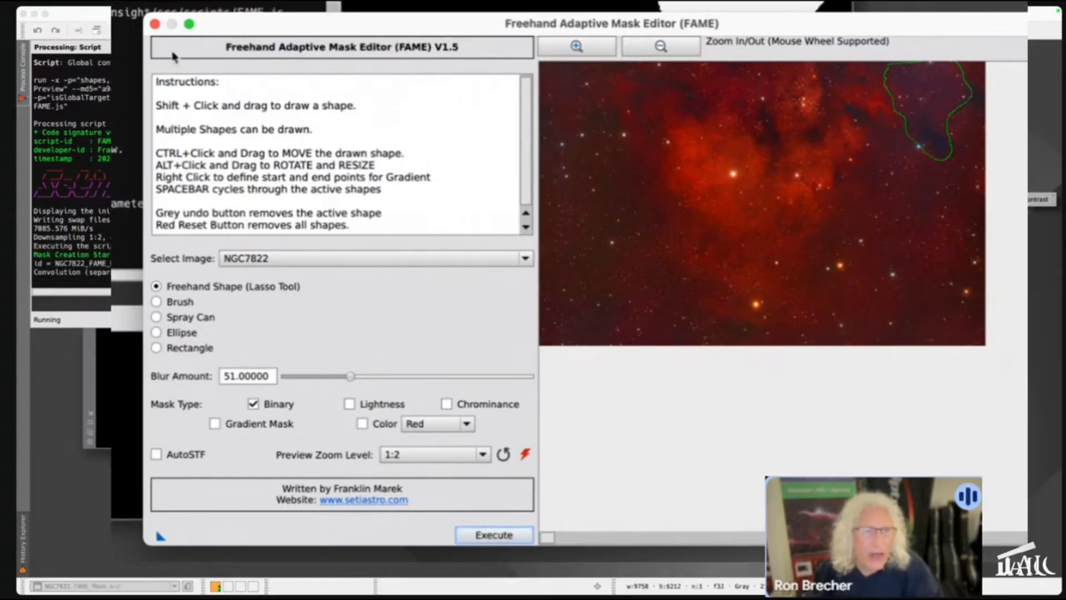
pyautogui.click(155, 26)
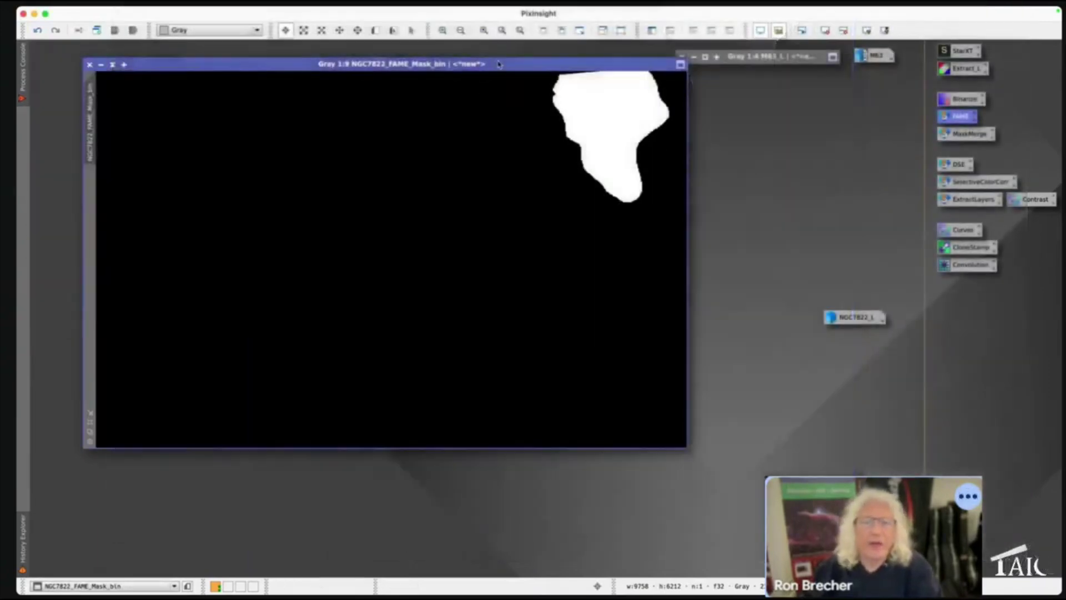
pyautogui.moveTo(500, 64); pyautogui.dragTo(609, 165)
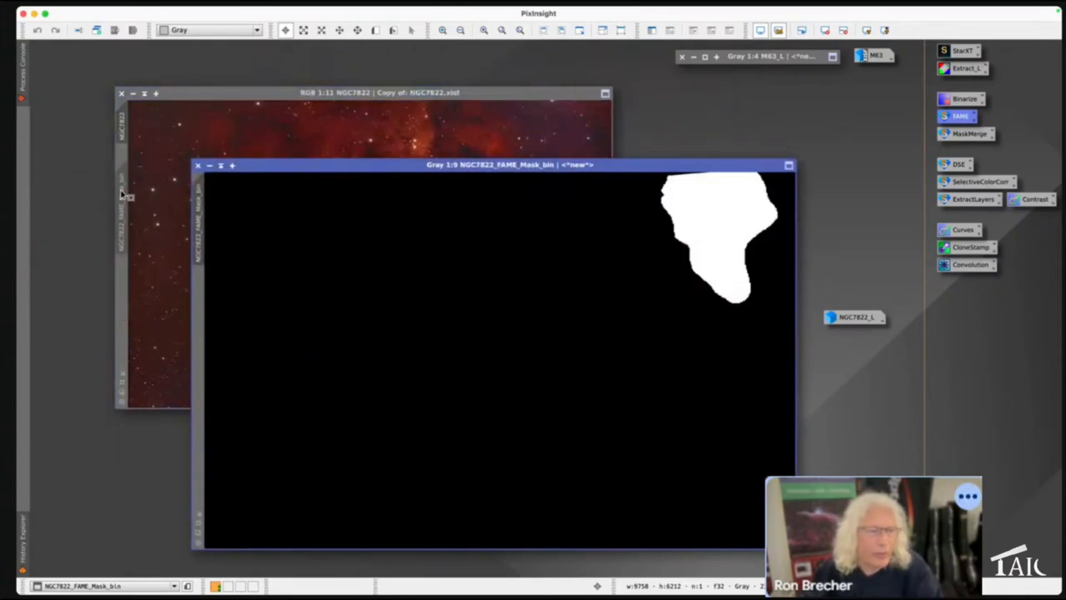
# Mask NGC7822 with the new binary mask and move the mask window down out of the way.
pyautogui.click(122, 192)
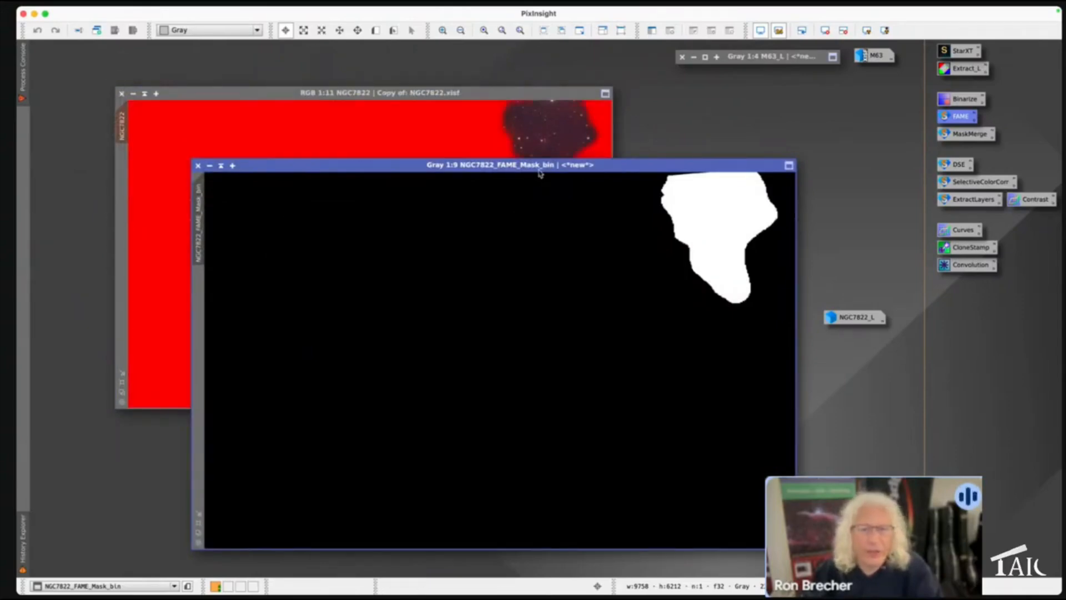
pyautogui.moveTo(540, 166); pyautogui.dragTo(552, 320)
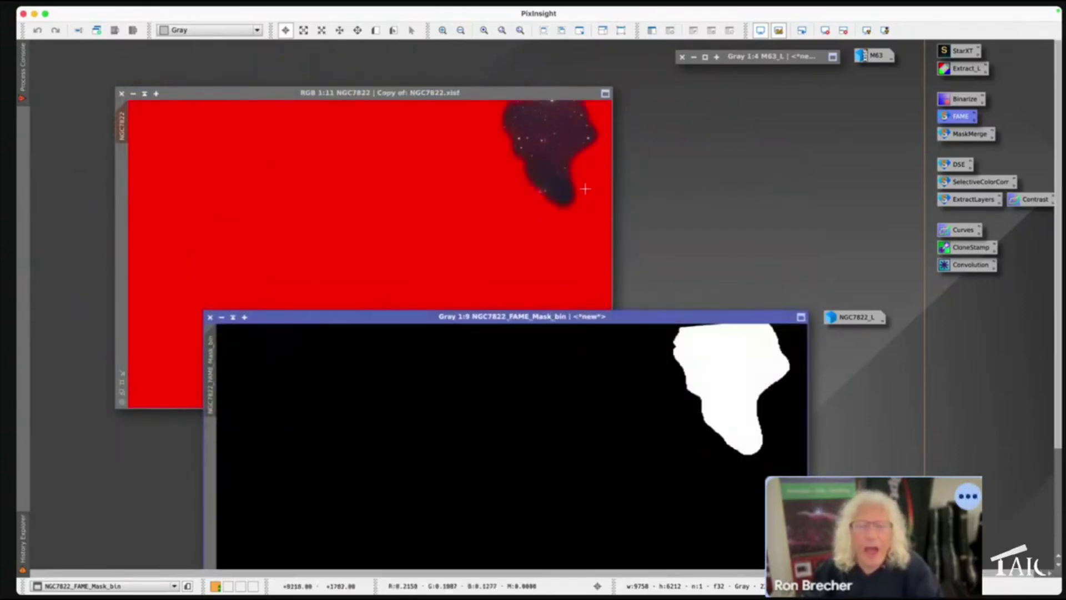
pyautogui.doubleClick(961, 231)
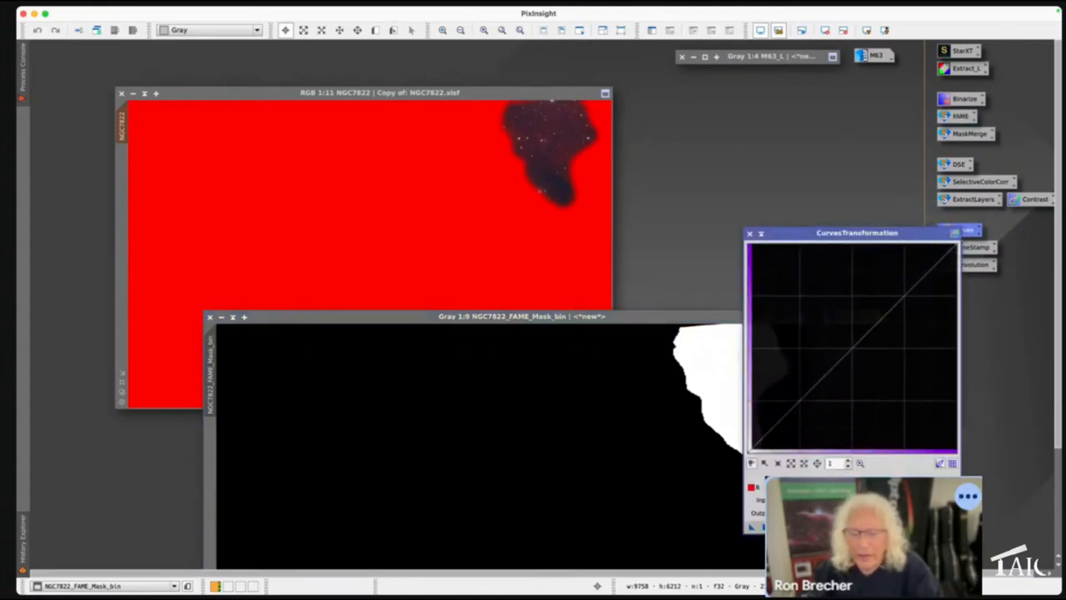
# Try a live preview, then undo and redo the saturated Curves result on NGC7822.
pyautogui.click(763, 463)
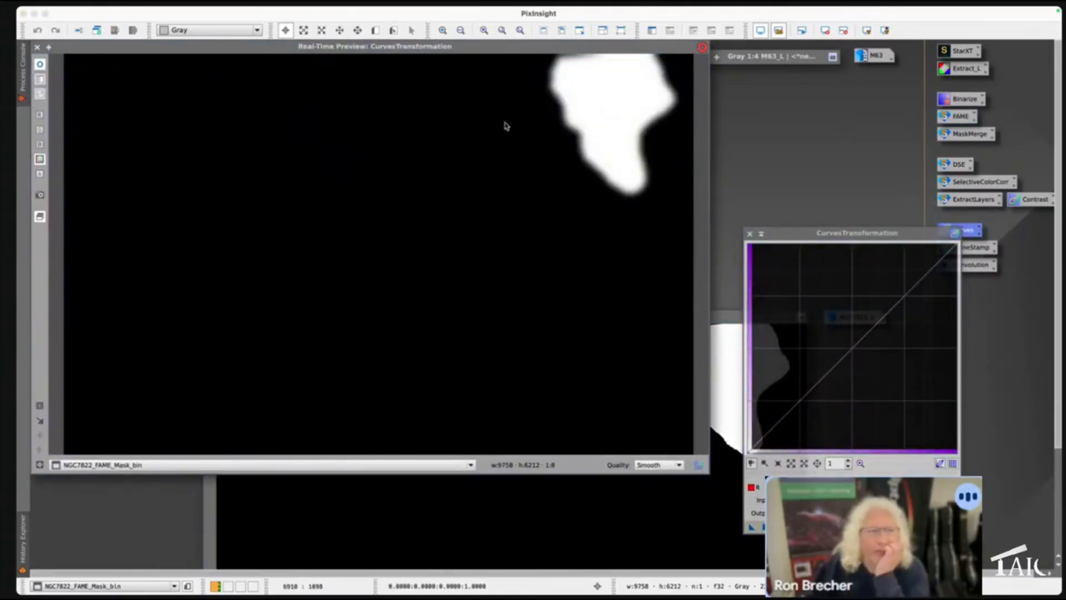
pyautogui.click(37, 47)
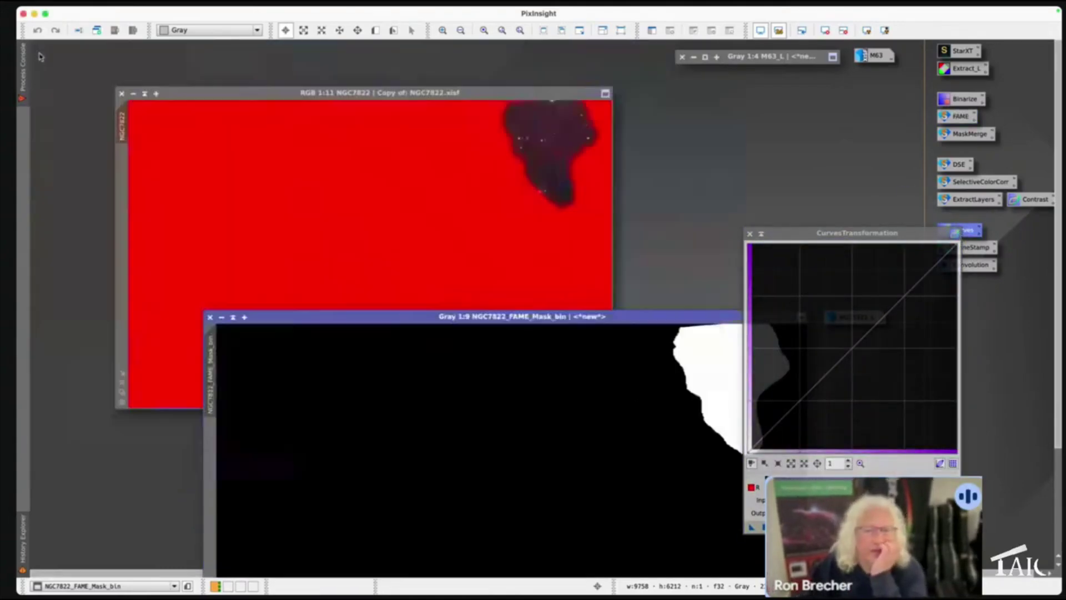
pyautogui.click(197, 153)
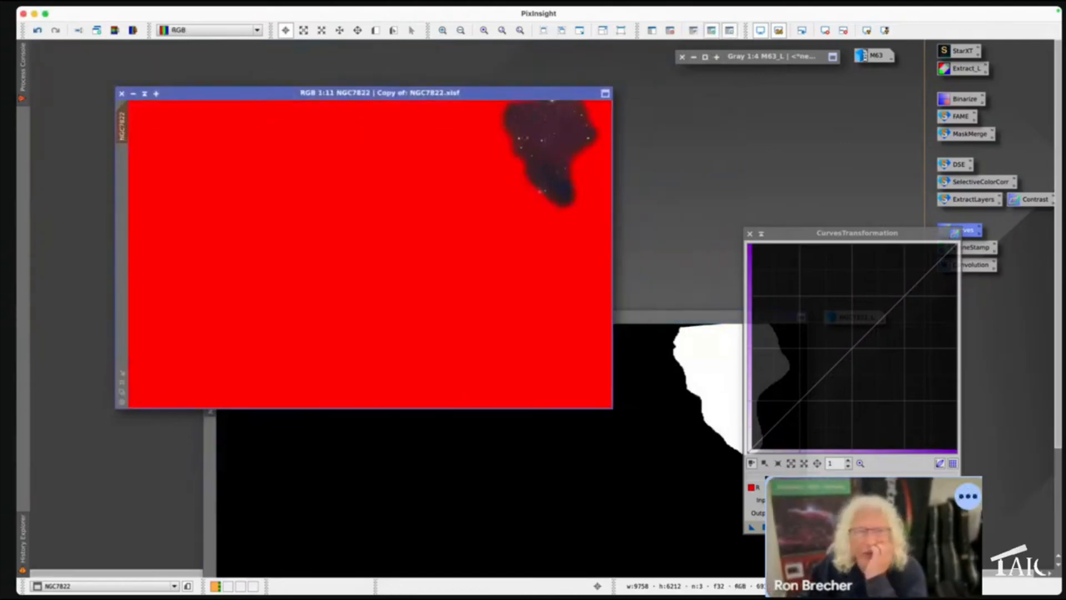
pyautogui.click(37, 31)
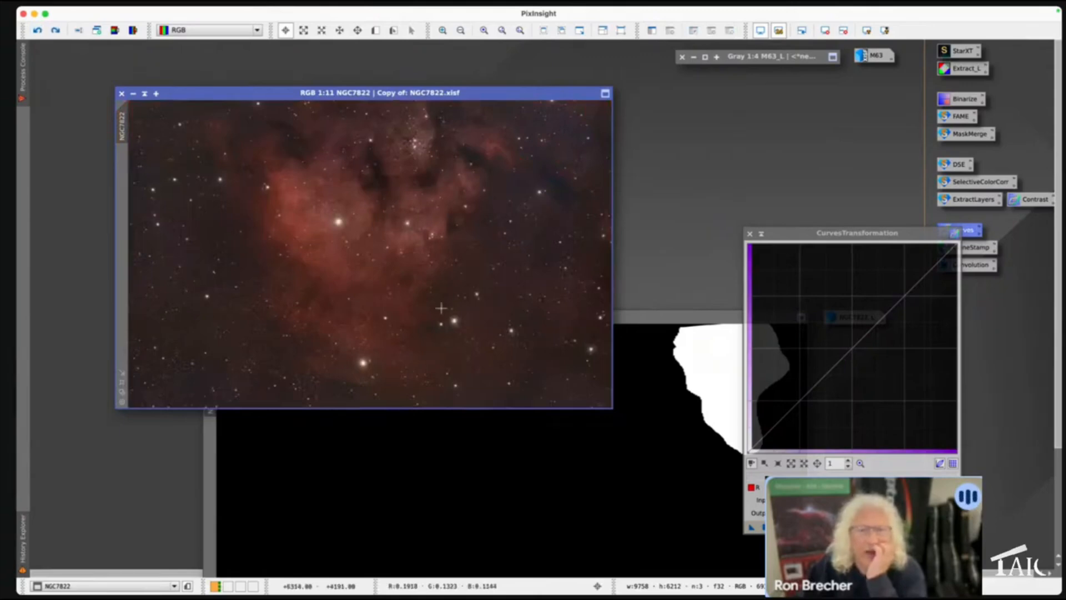
pyautogui.click(56, 30)
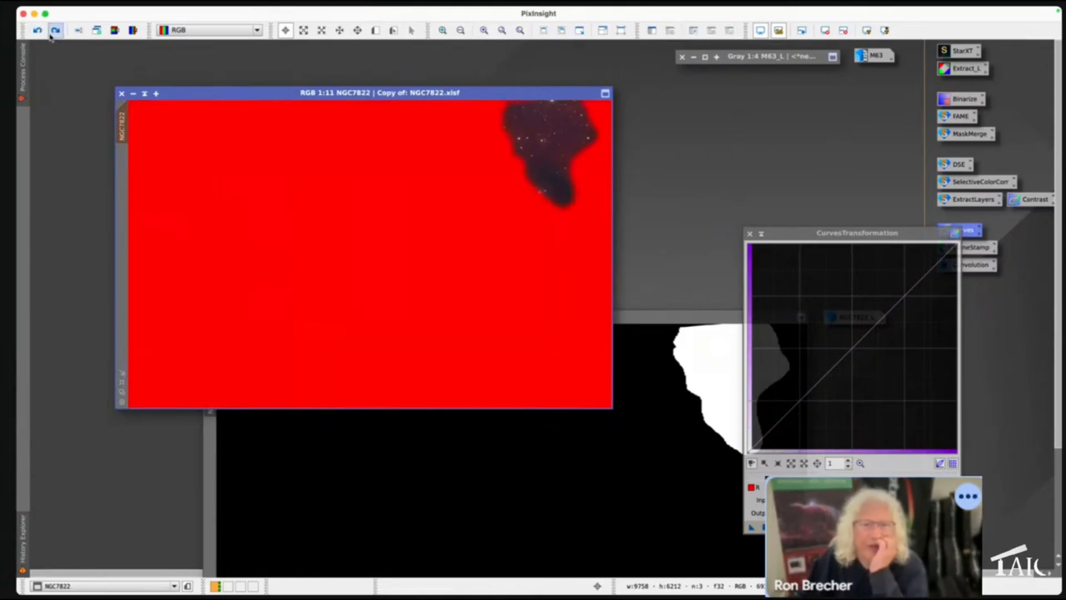
# Hide the mask overlay, undo back to natural colours and bring NGC7822 forward again.
pyautogui.click(732, 31)
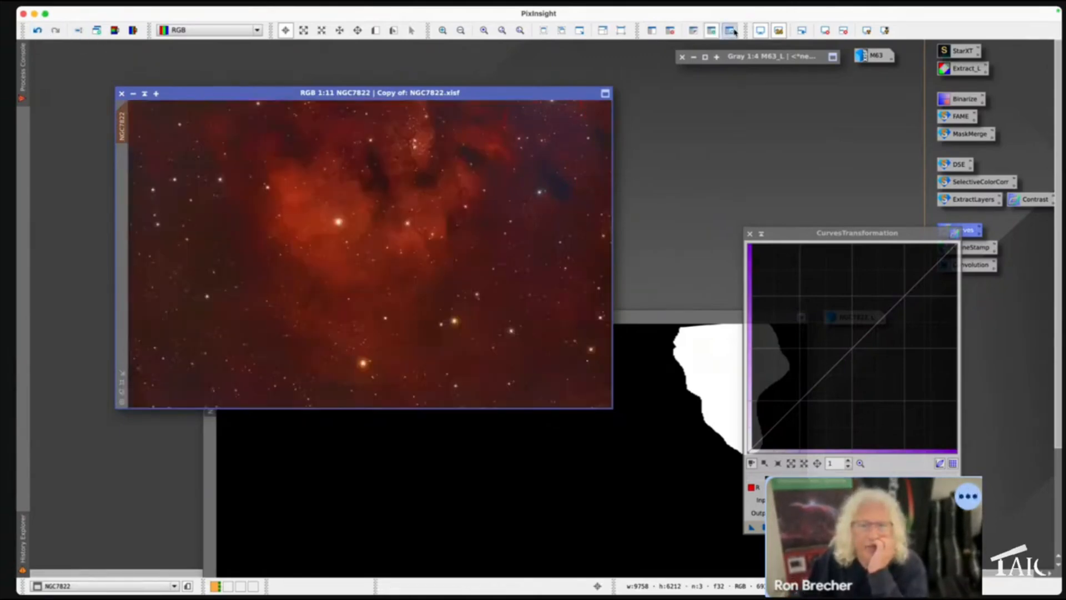
pyautogui.click(39, 31)
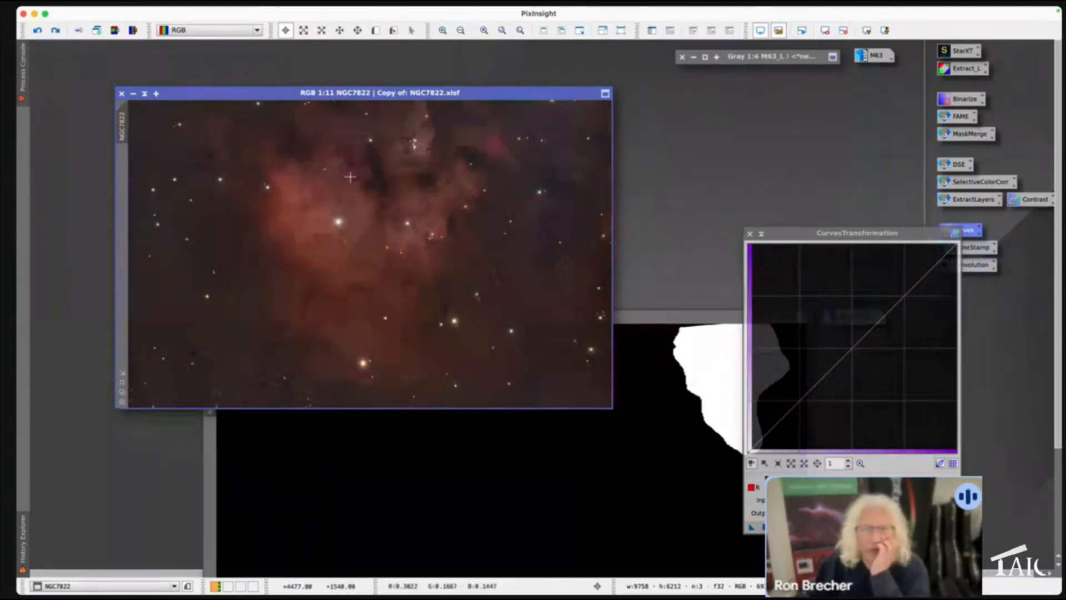
pyautogui.click(297, 452)
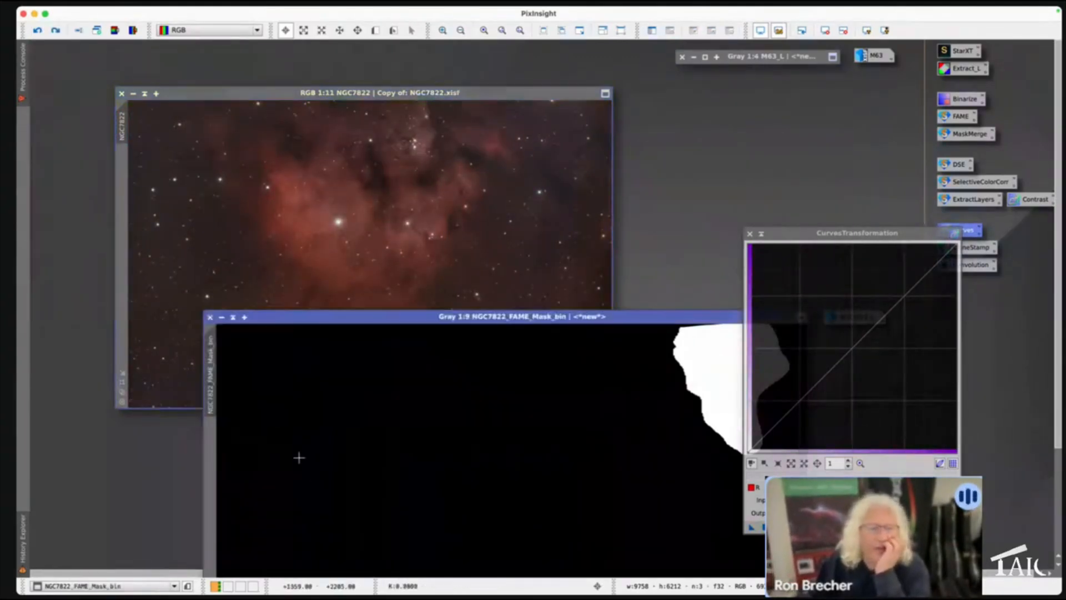
pyautogui.click(123, 250)
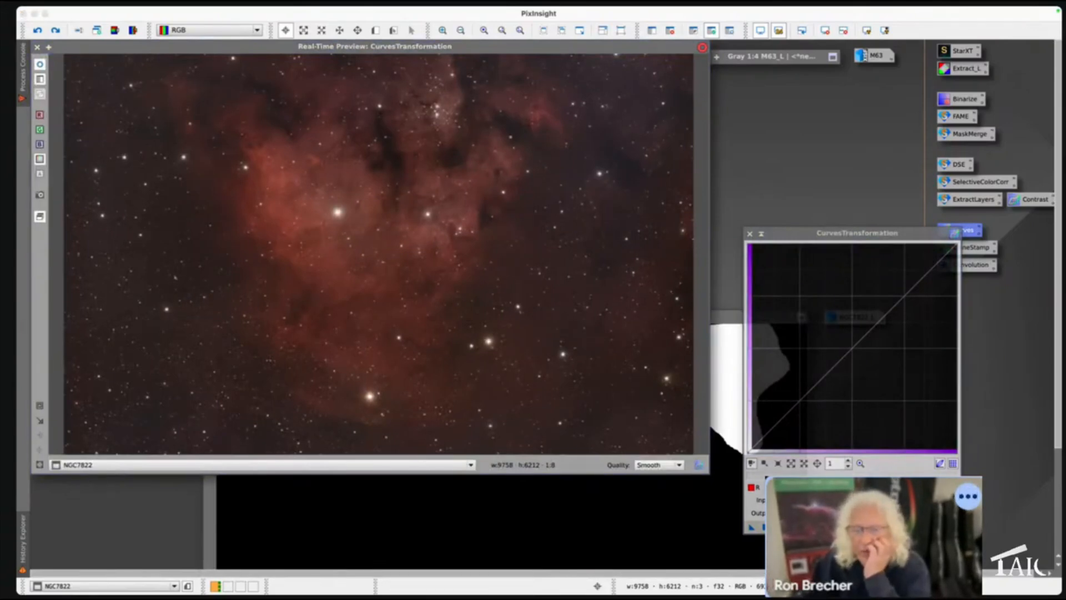
# Trial a red-channel boost point, delete it to straighten the R curve, and move to the B channel.
pyautogui.click(754, 488)
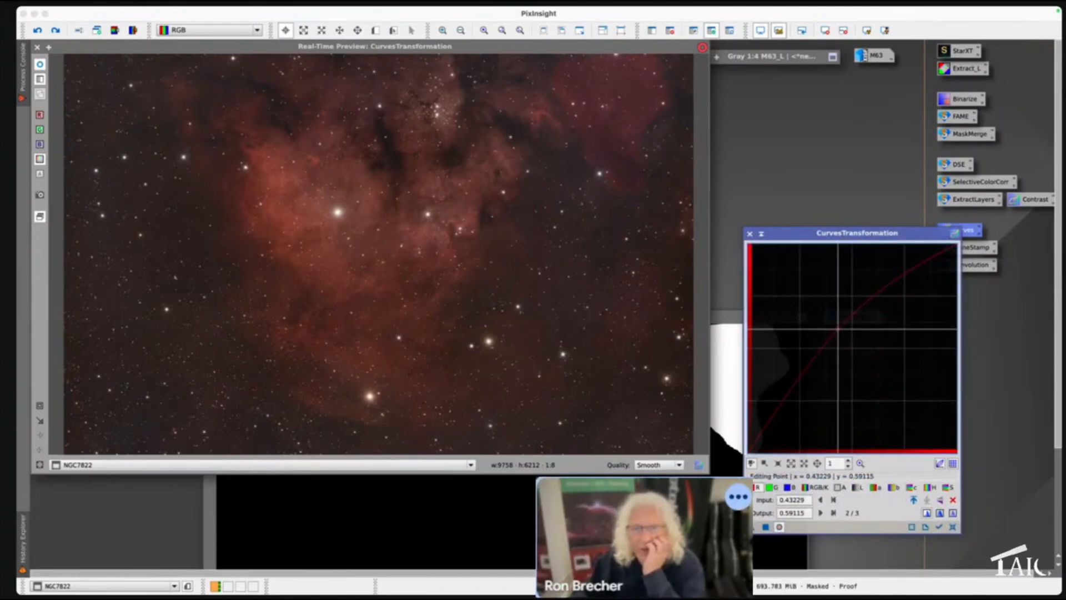
pyautogui.moveTo(869, 406); pyautogui.dragTo(847, 338)
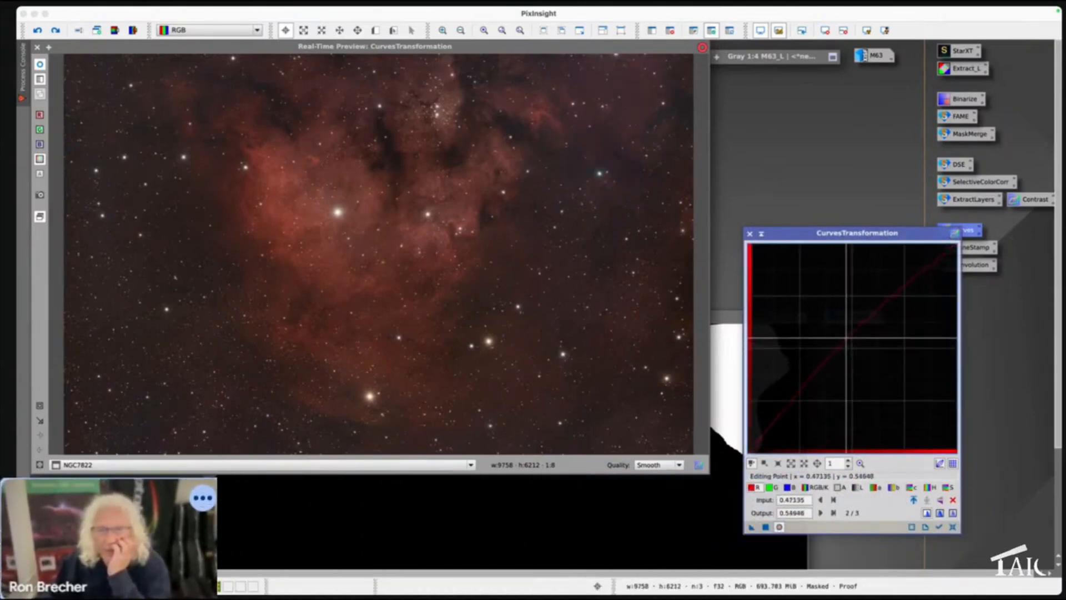
pyautogui.click(952, 499)
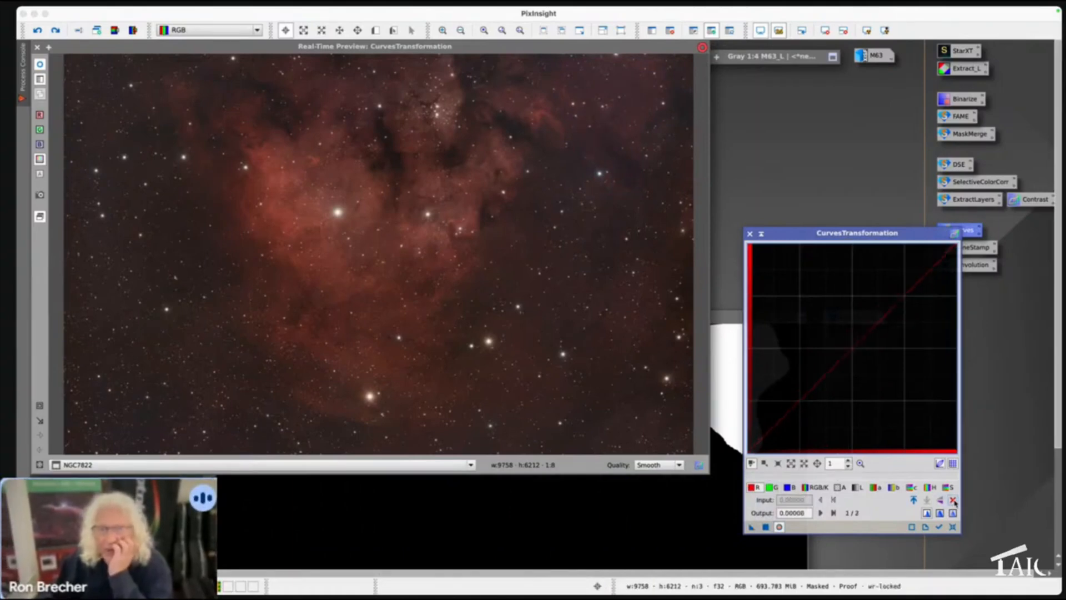
pyautogui.click(791, 488)
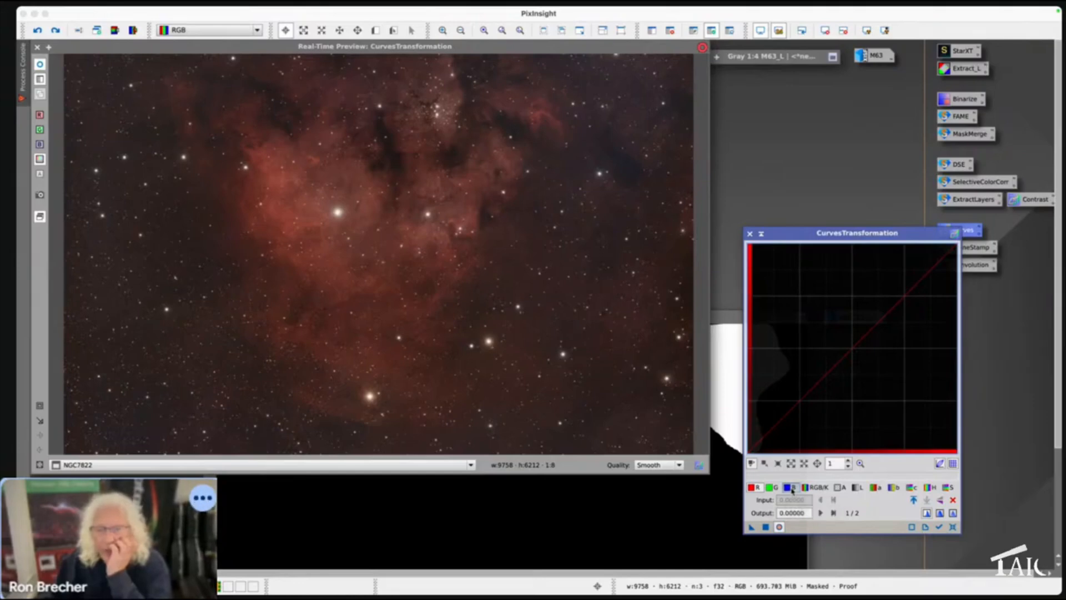
# Sample the purple patch's pixel values with the readout and move the Curves window upward.
pyautogui.click(789, 487)
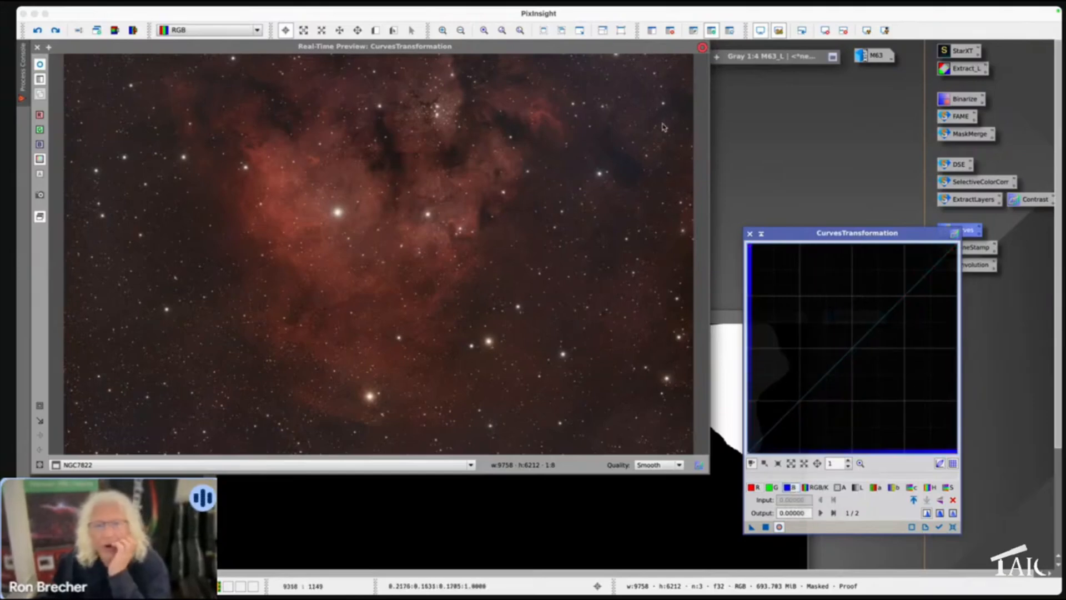
pyautogui.moveTo(635, 92); pyautogui.dragTo(635, 90)
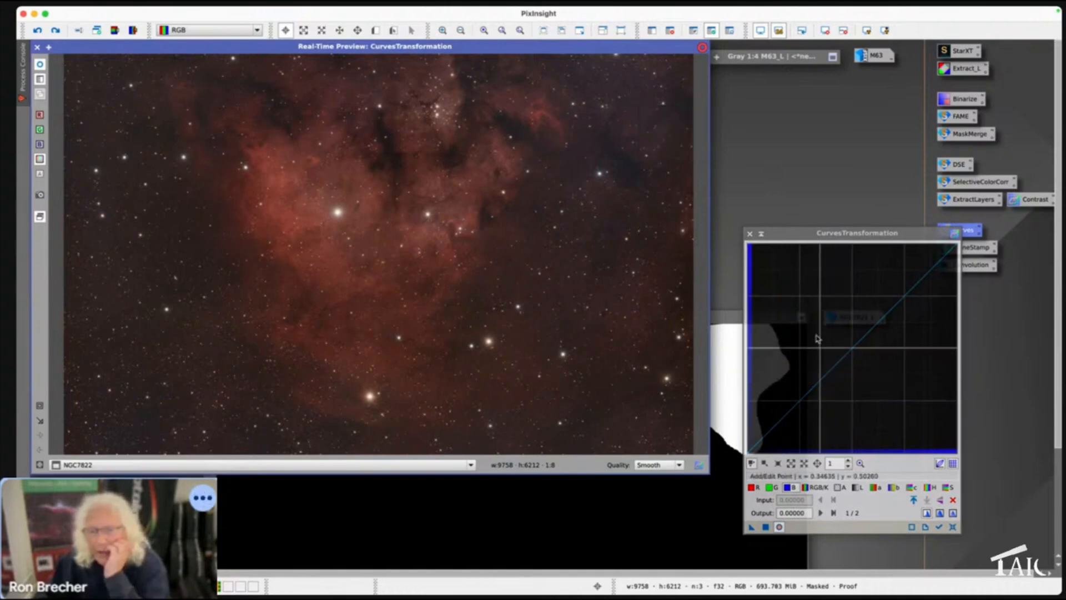
pyautogui.click(831, 235)
pyautogui.moveTo(831, 235); pyautogui.dragTo(798, 93)
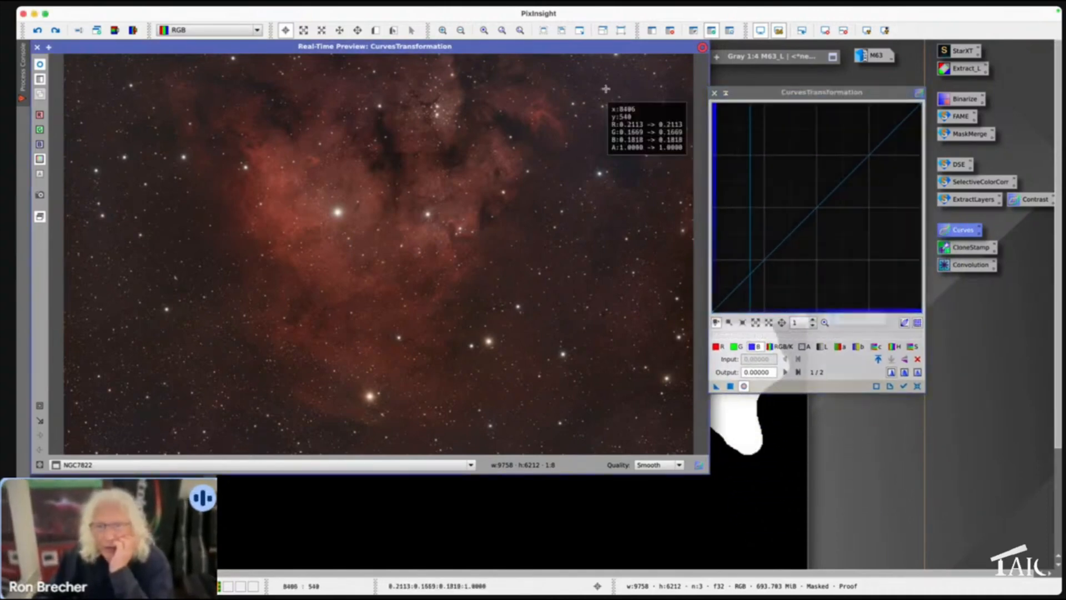
# Add three blue-curve shadow points and nudge the 0.17448 point's output slightly up.
pyautogui.click(750, 288)
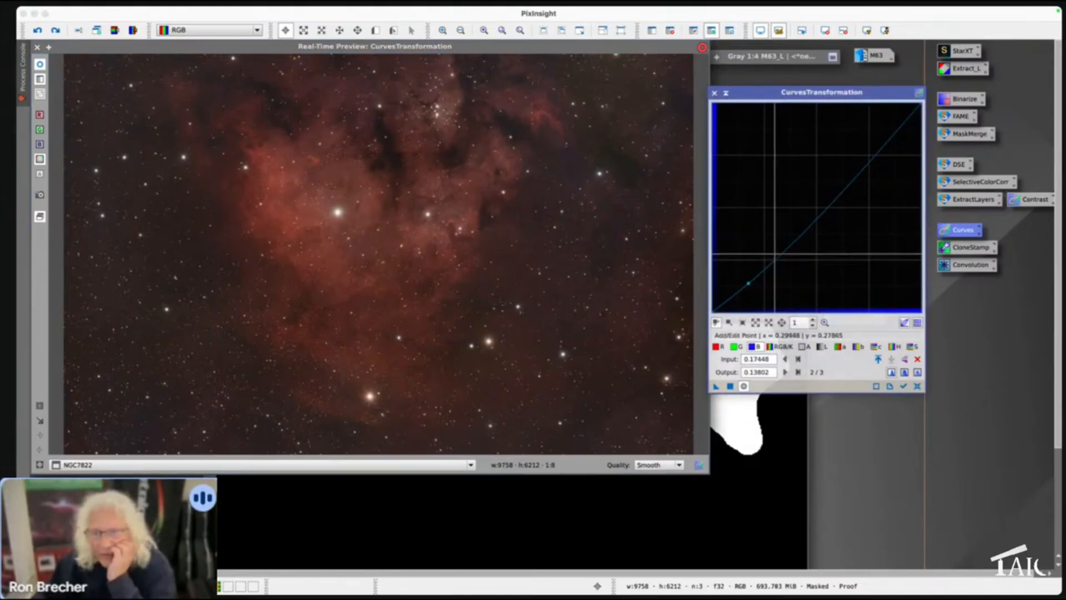
pyautogui.click(775, 255)
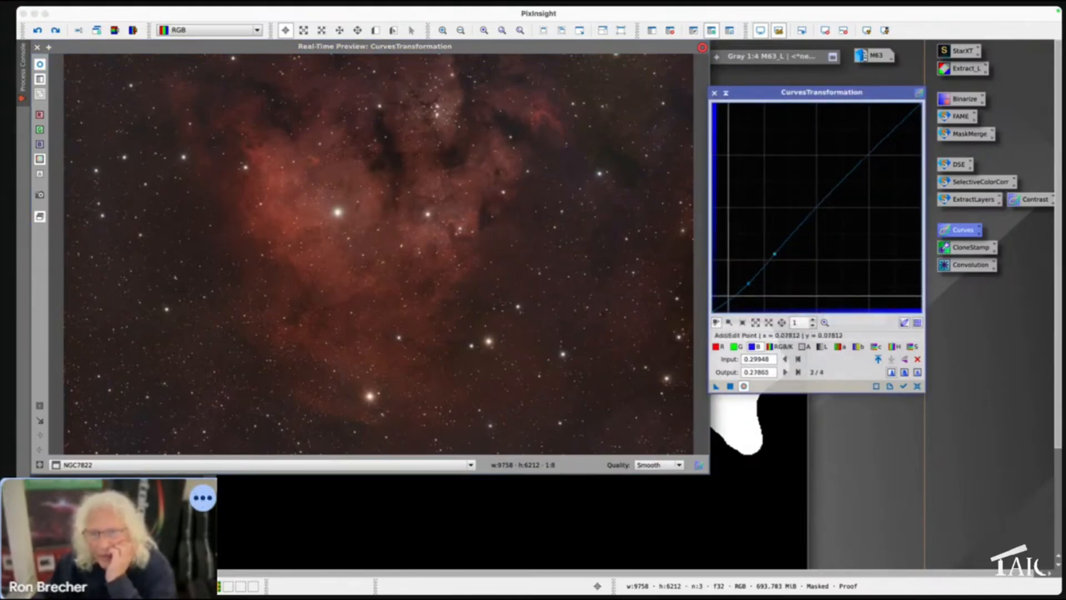
pyautogui.click(733, 290)
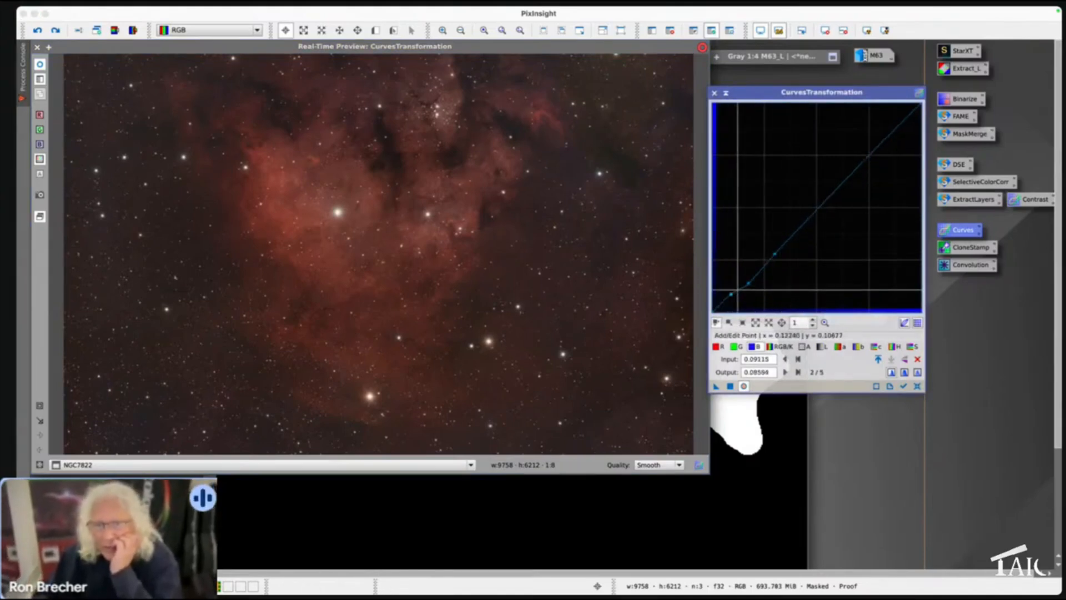
pyautogui.click(775, 255)
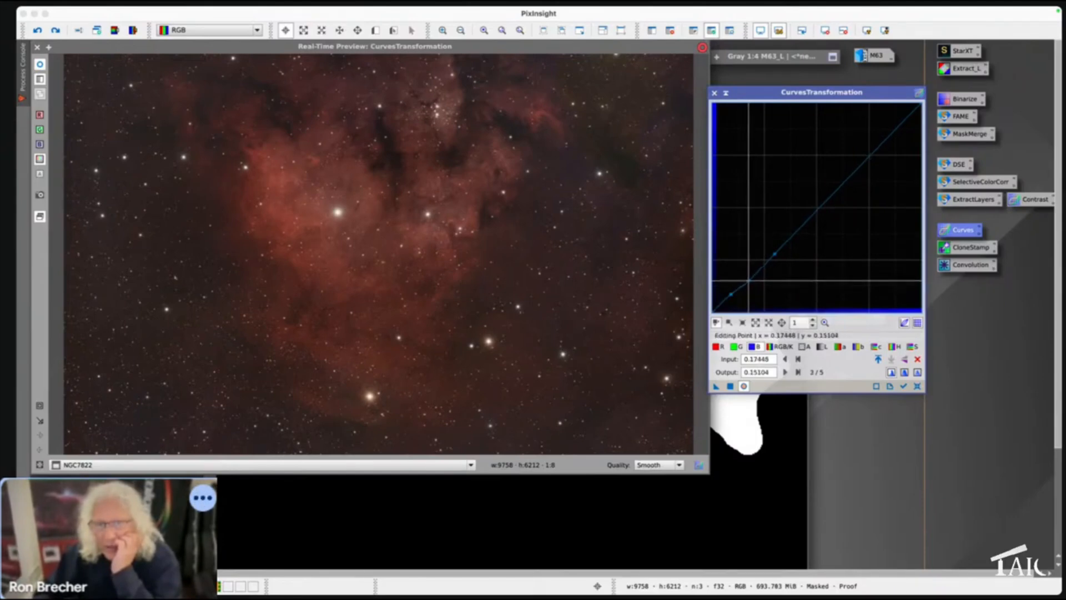
pyautogui.press('Up')
pyautogui.press('Up')
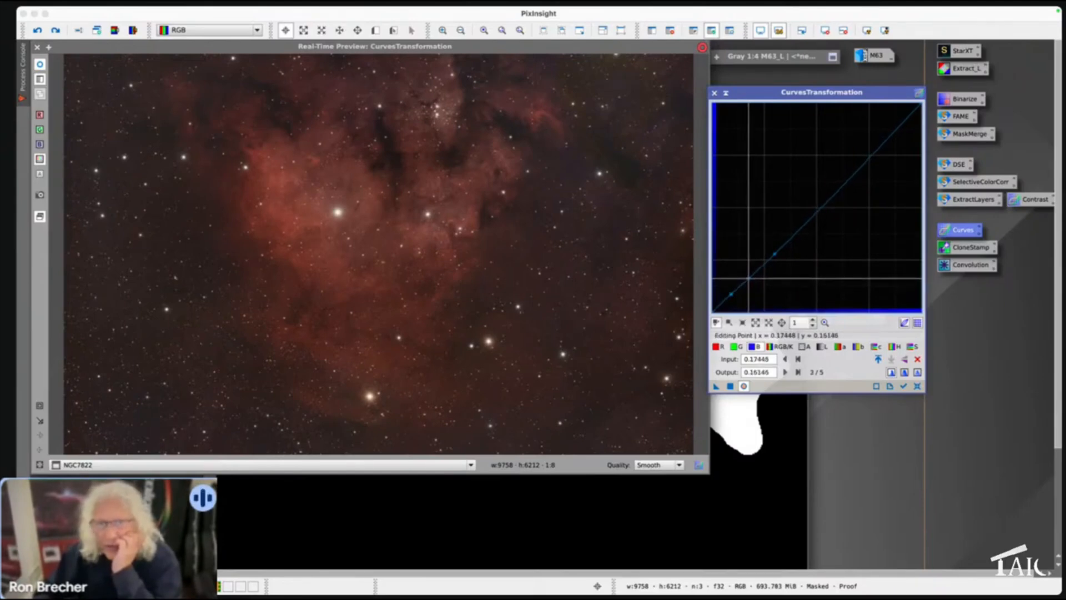
# Switch to the saturation curve and add a raising point.
pyautogui.click(912, 346)
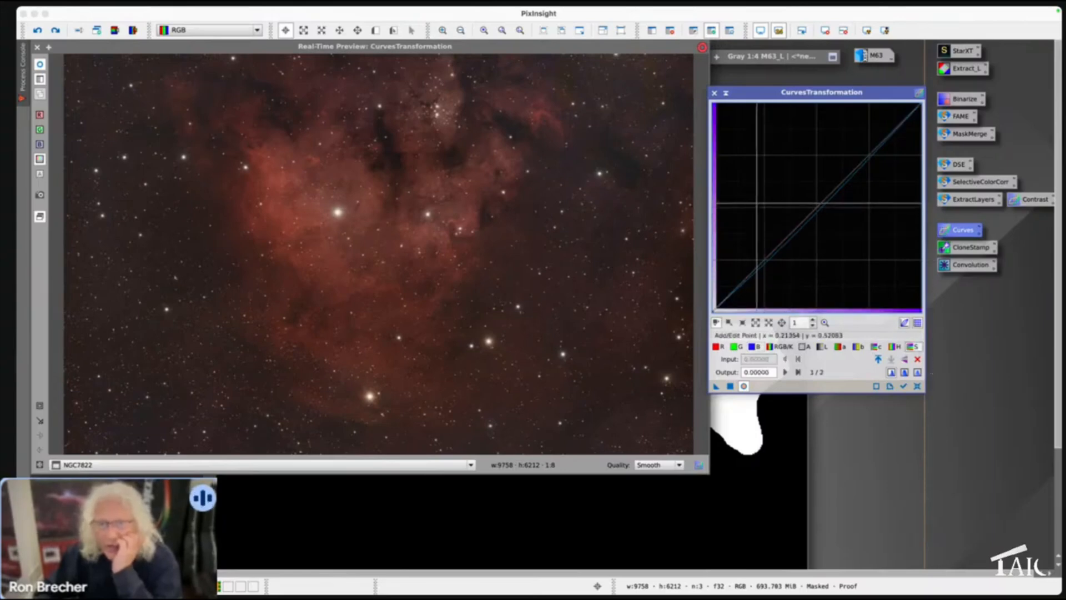
pyautogui.click(759, 206)
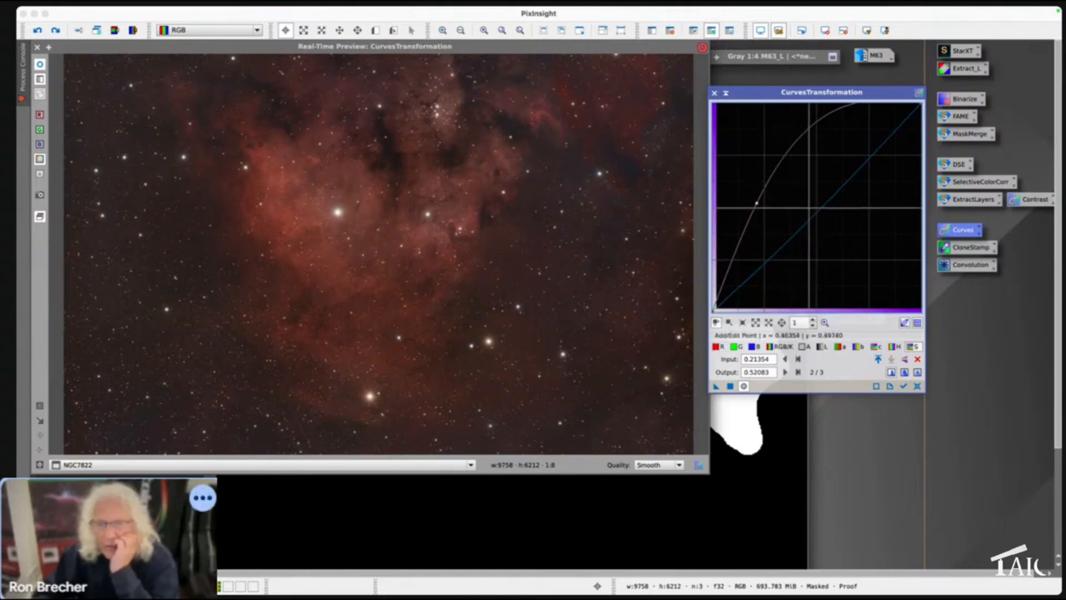
# Reset then bow the saturation curve strongly upward, and add and tweak a blue midtone point.
pyautogui.click(917, 359)
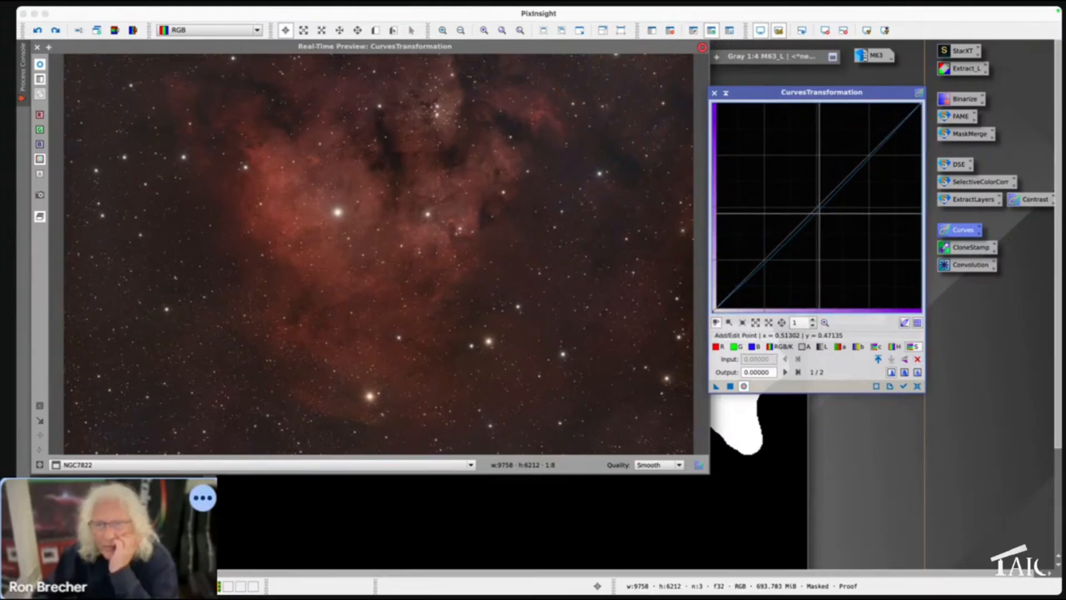
pyautogui.moveTo(819, 207); pyautogui.dragTo(797, 144)
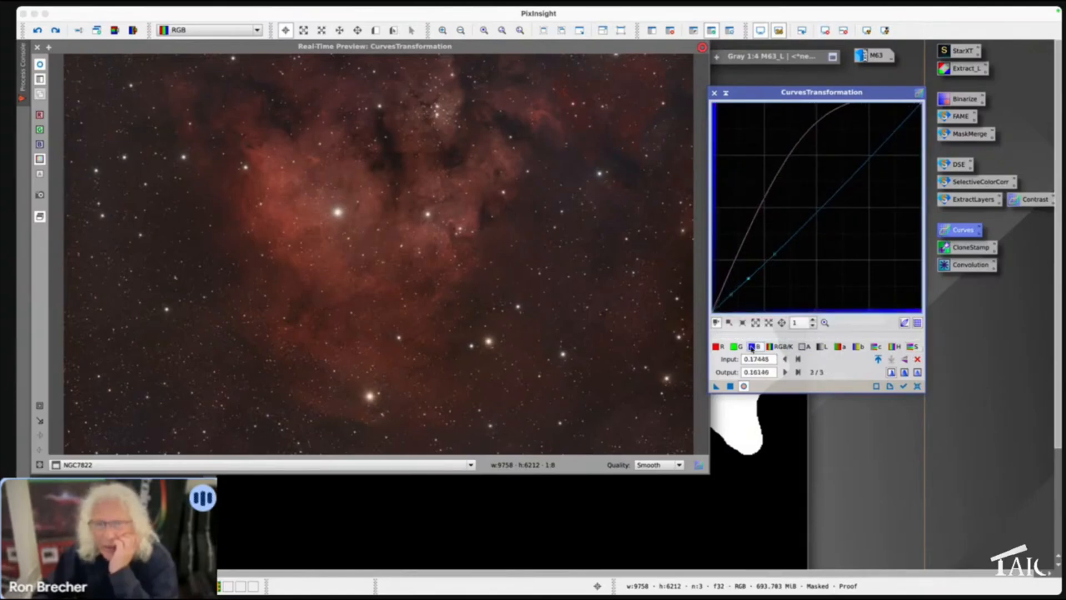
pyautogui.click(752, 346)
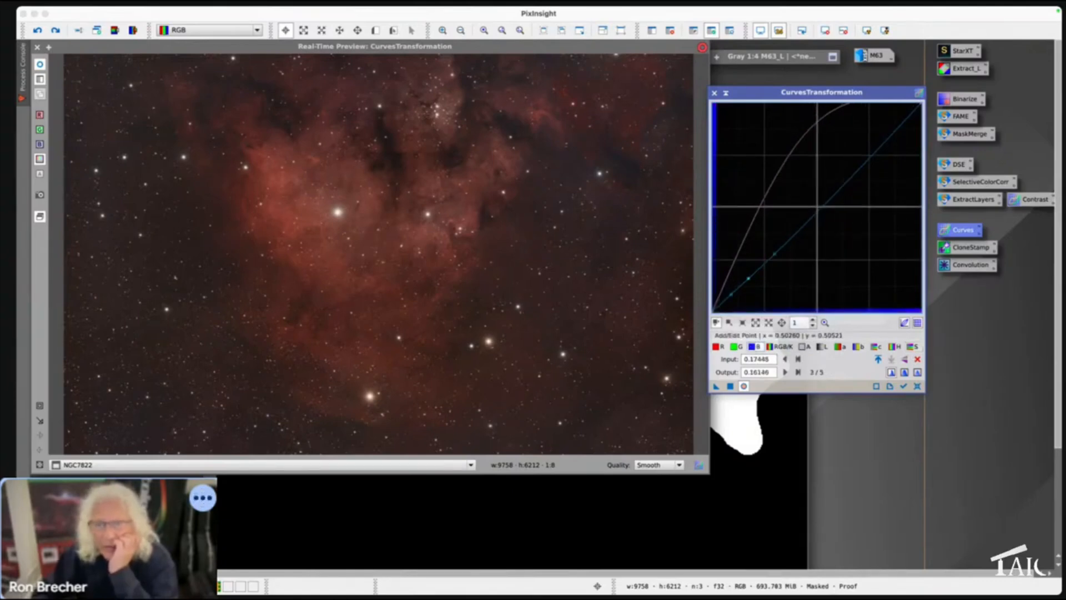
pyautogui.click(818, 208)
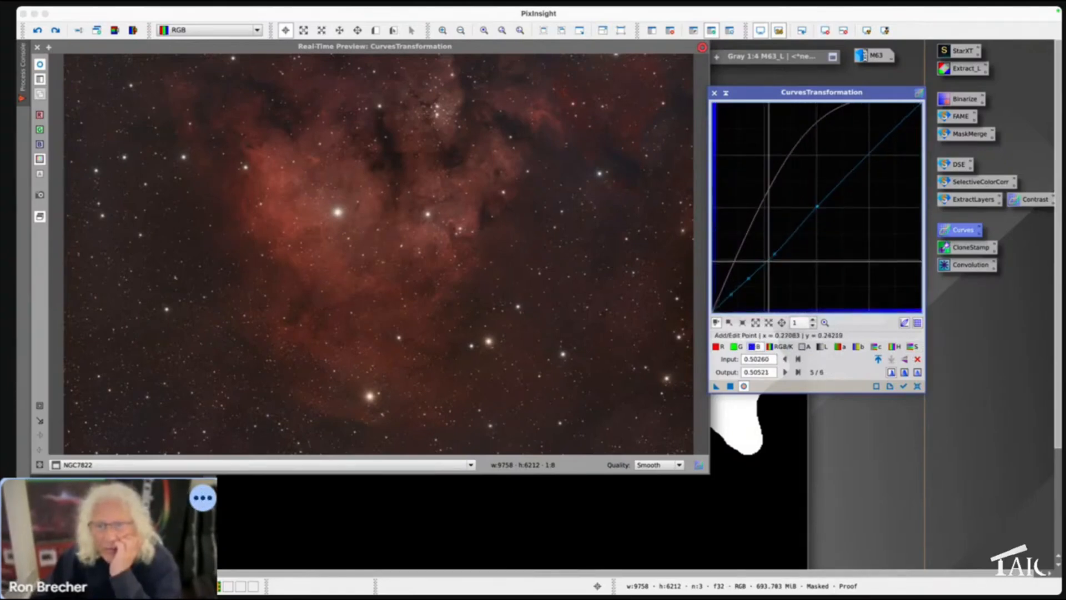
pyautogui.moveTo(776, 255); pyautogui.dragTo(771, 254)
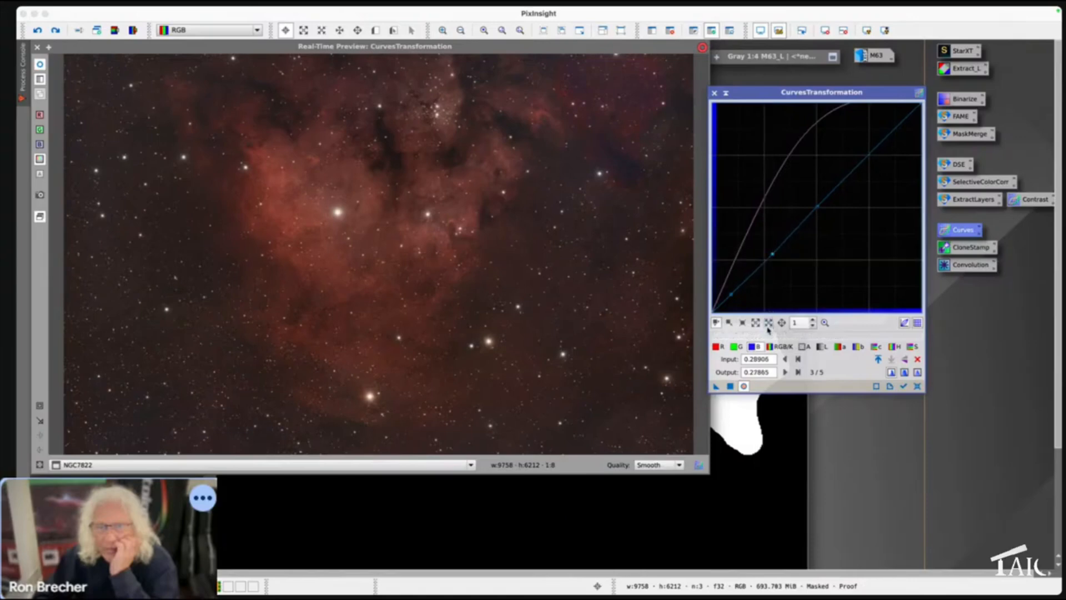
# Switch from green to the red channel and add one point slightly lowering red midtones.
pyautogui.click(737, 347)
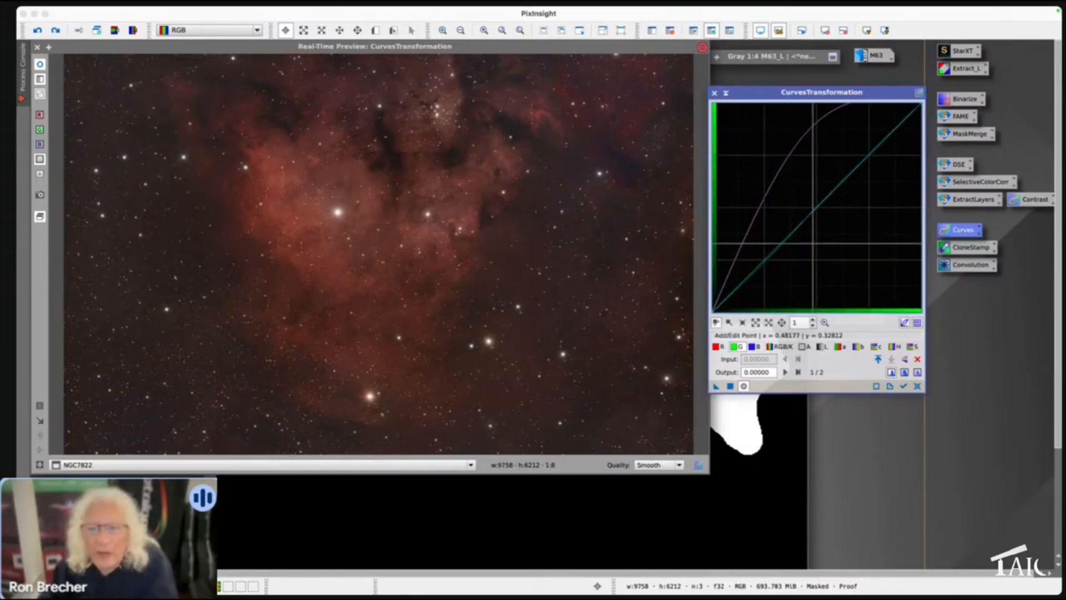
pyautogui.click(717, 347)
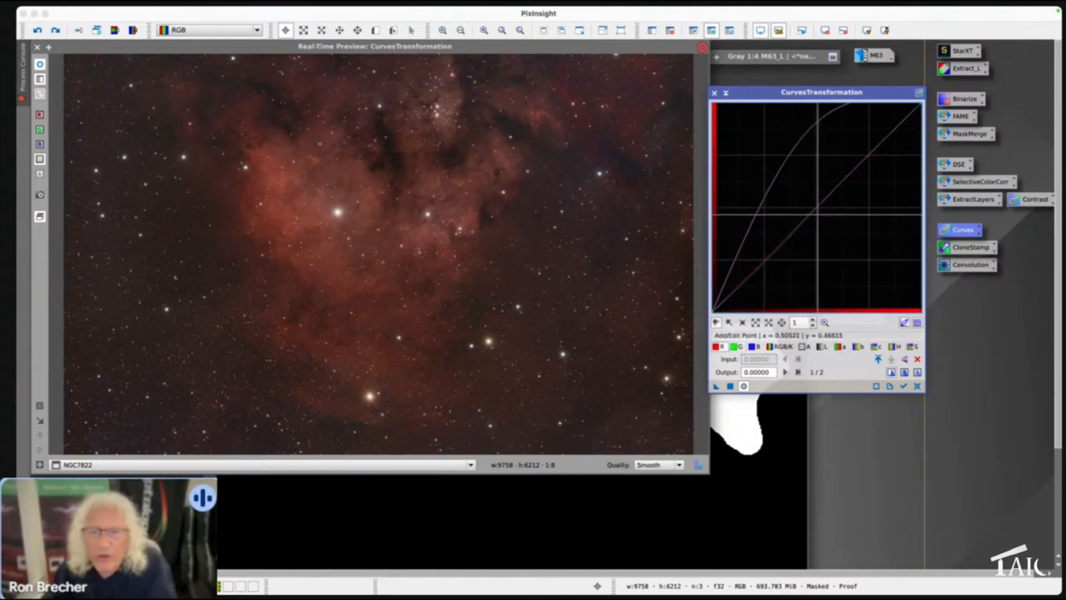
pyautogui.click(818, 211)
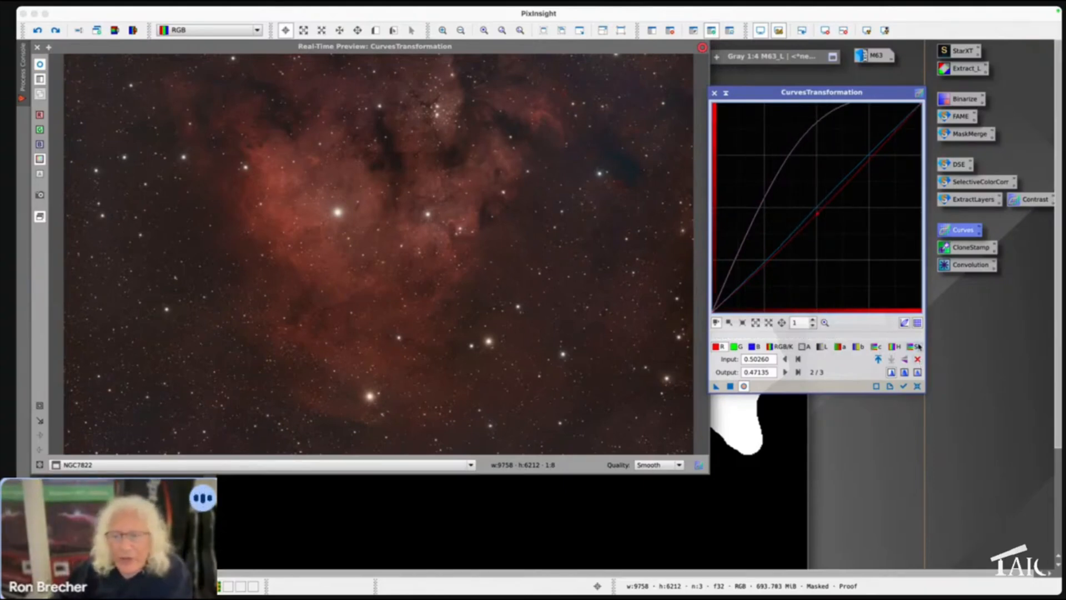
pyautogui.click(915, 348)
# Reset the saturation curve to a straight line and close the Real-Time Preview.
pyautogui.click(917, 358)
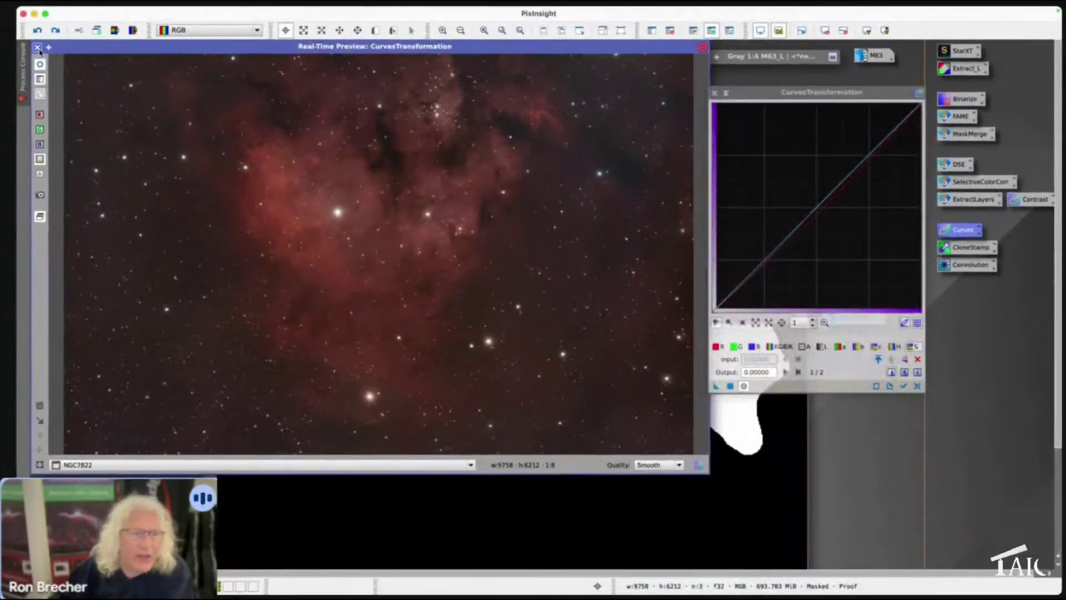
pyautogui.click(38, 49)
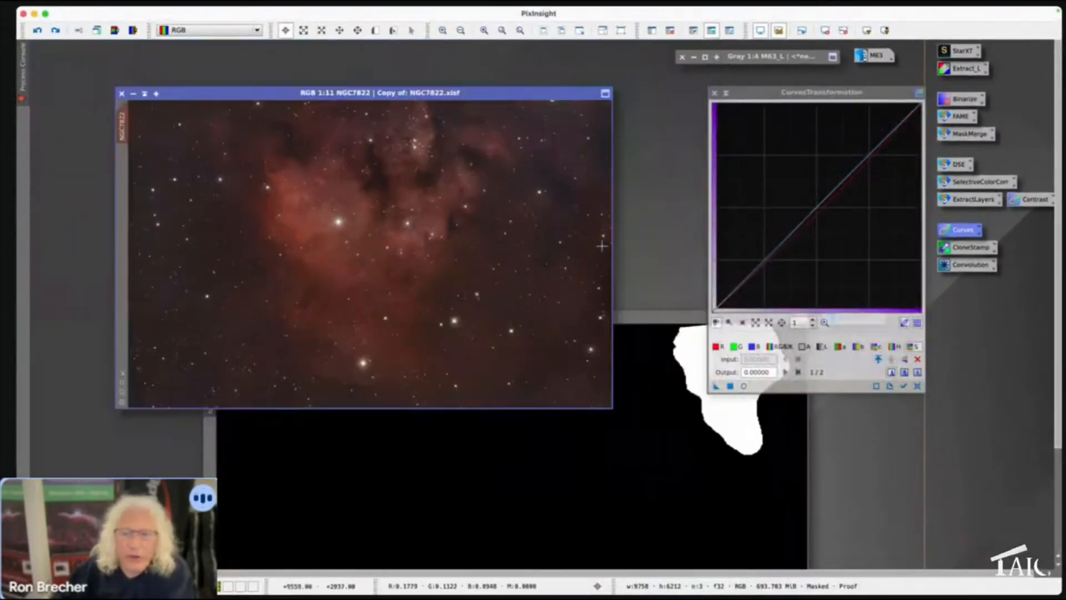